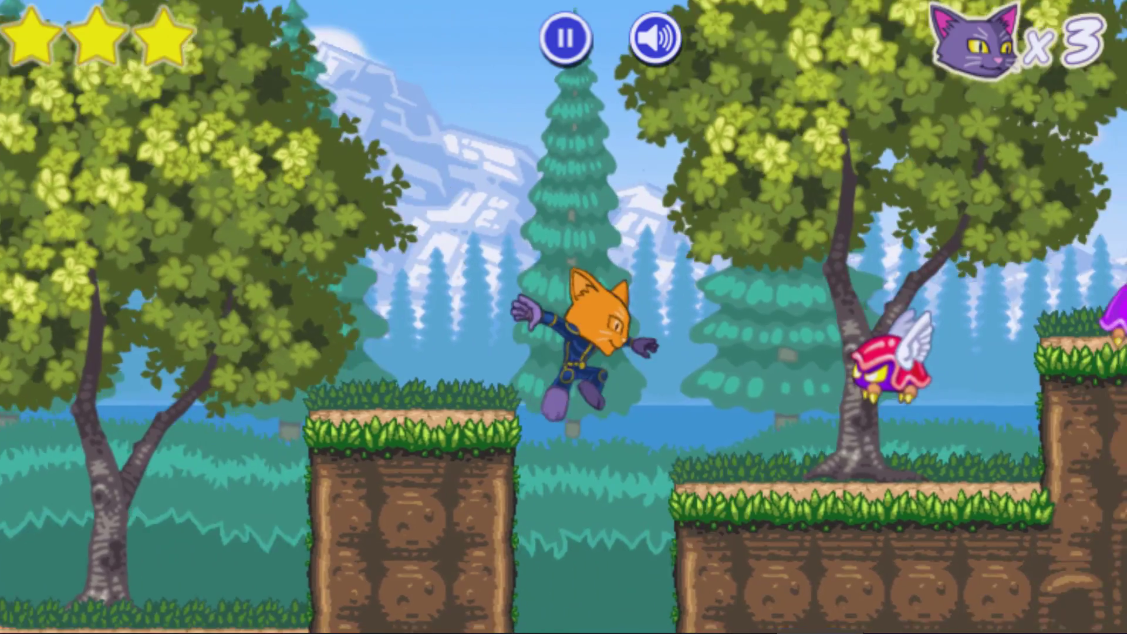
- Run the cat left past the waterfall, shoot the purple enemy and swim through the water
key("Left")
key("space")
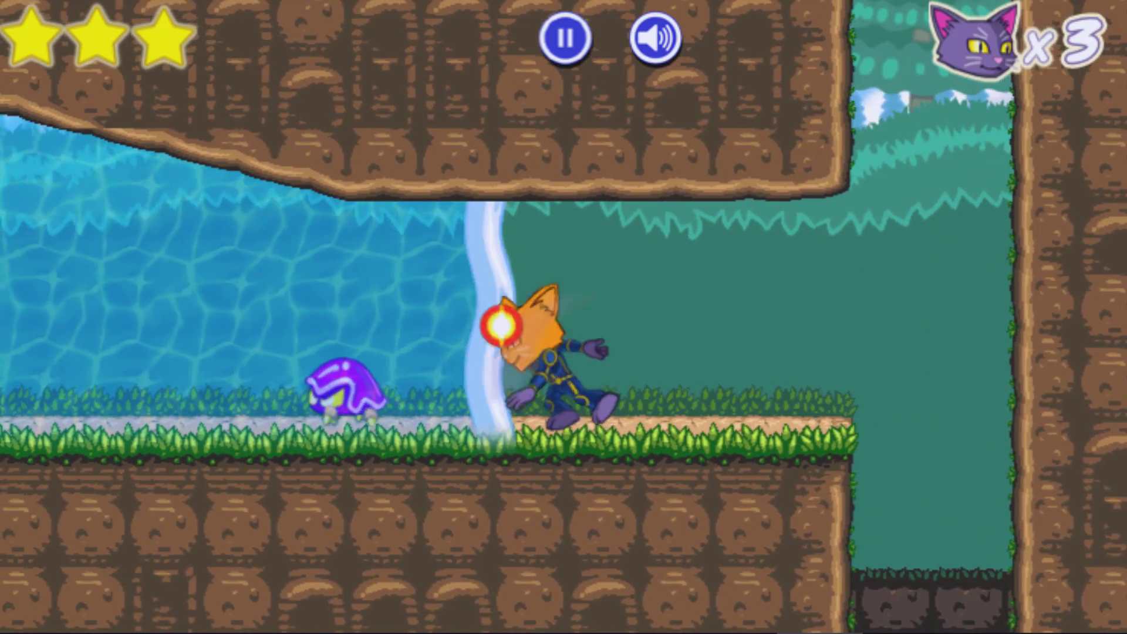
key("Left")
key("Up")
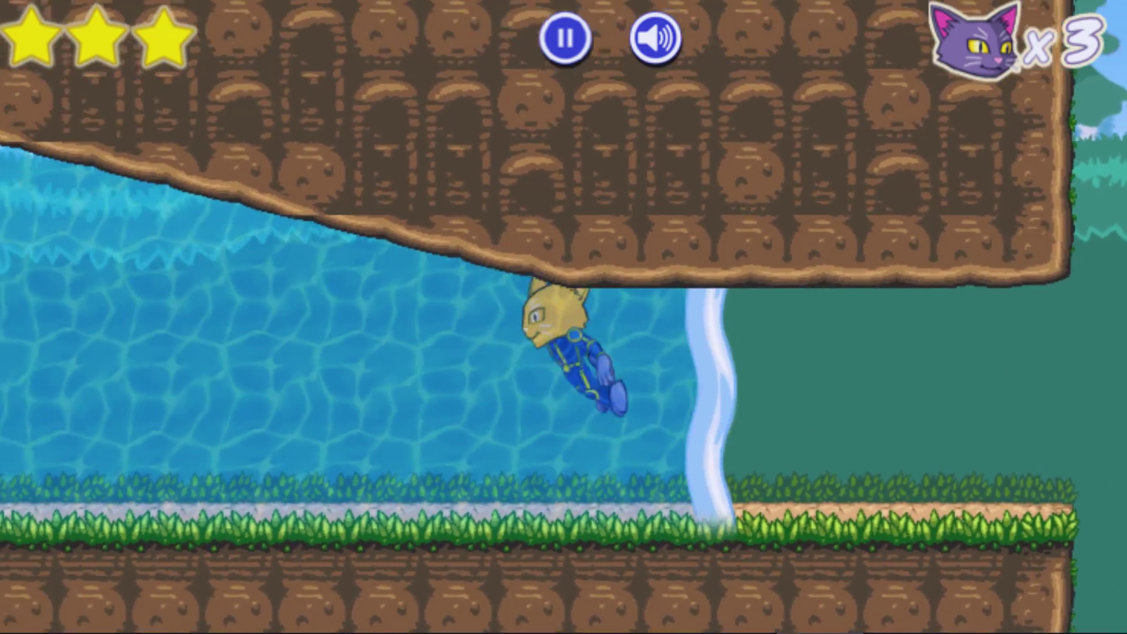
key("Right")
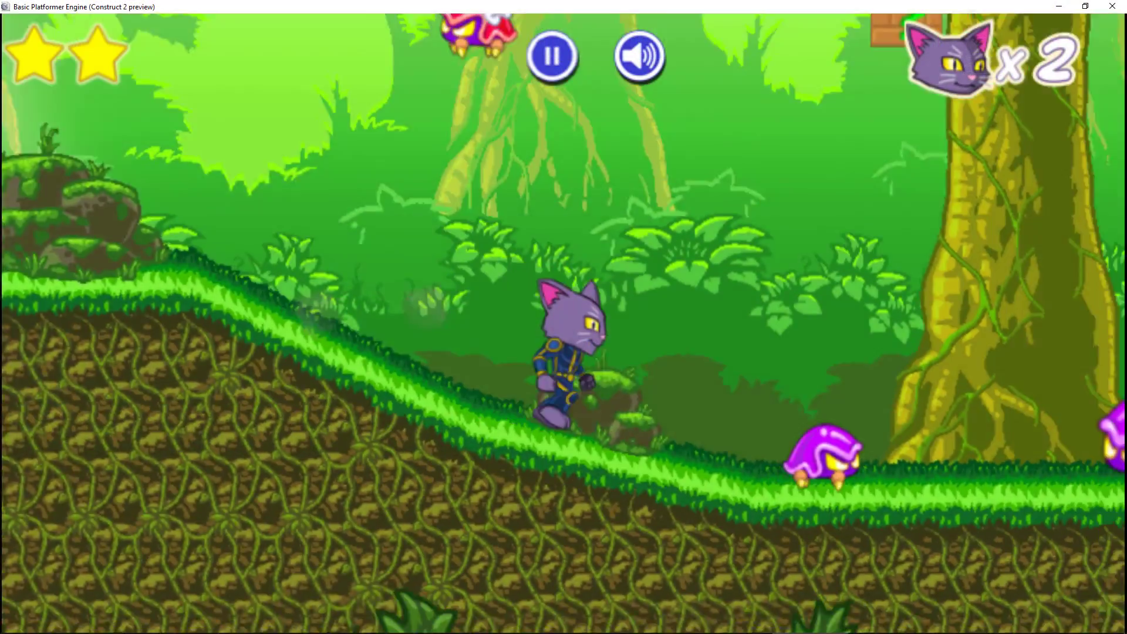
- Run and jump the cat right through the jungle, up beside the tree into the canopy
key("Right")
key("Up")
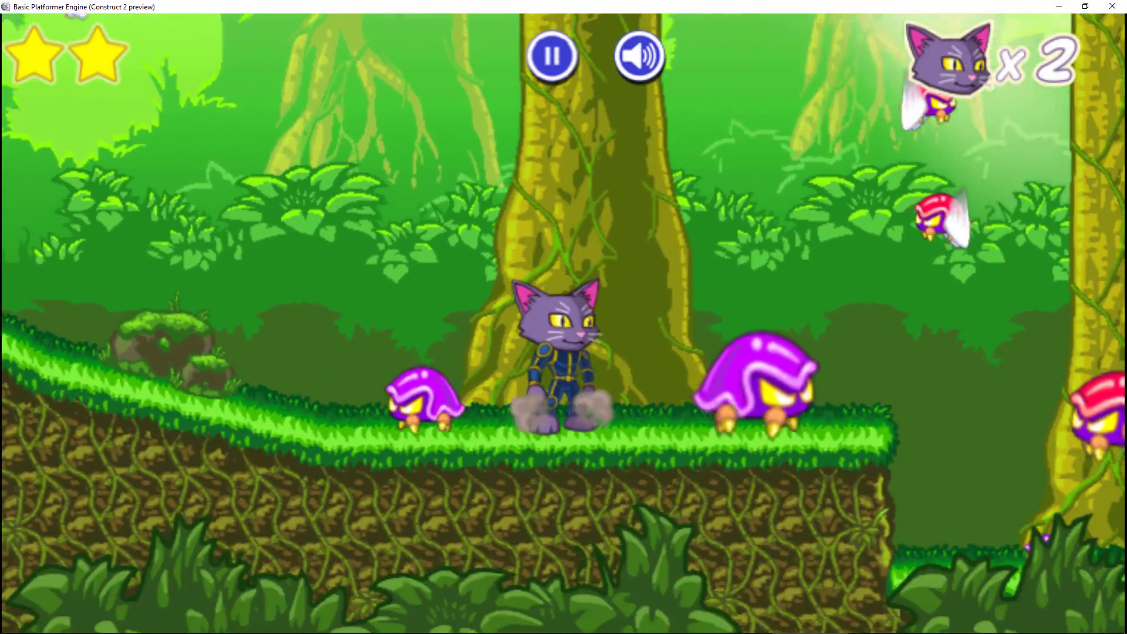
key("Right")
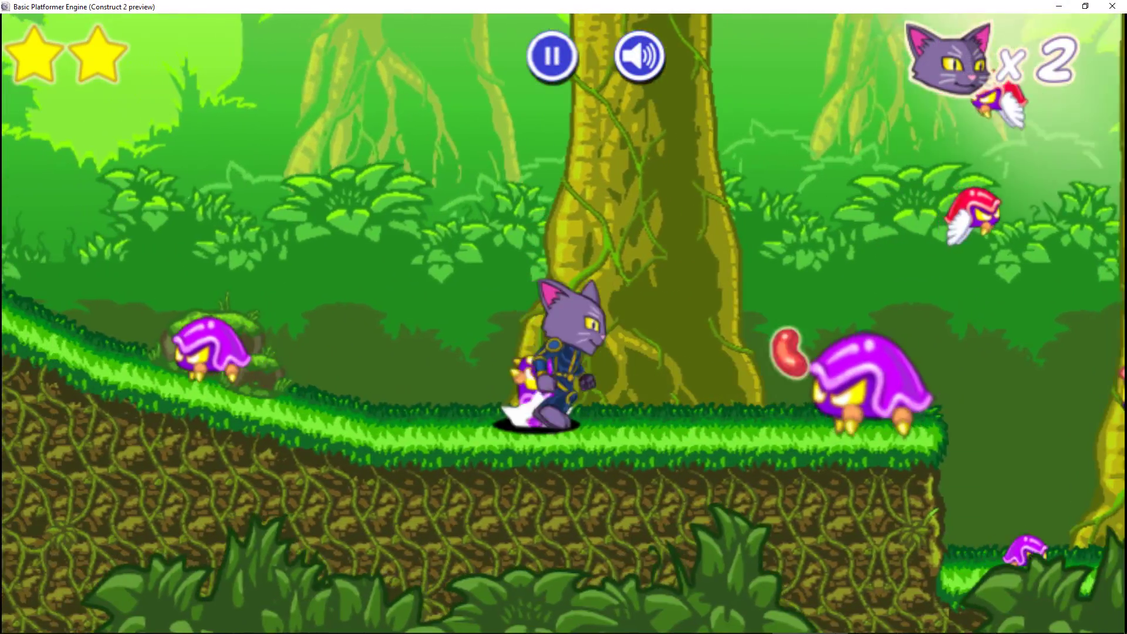
key("Right")
key("Up")
key("Up")
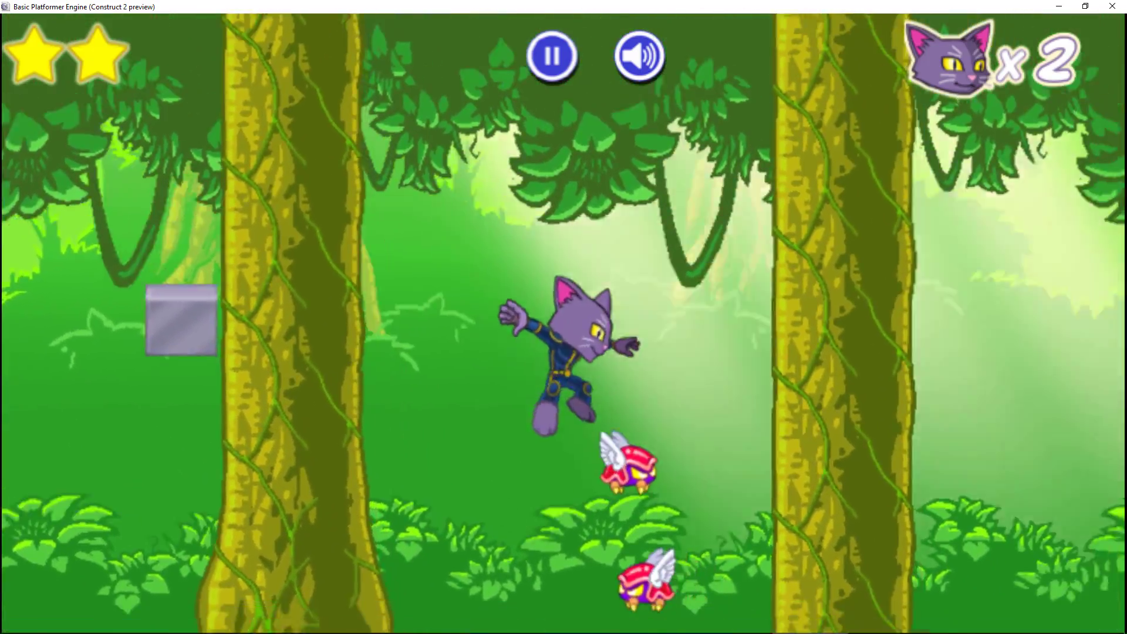
key("Right")
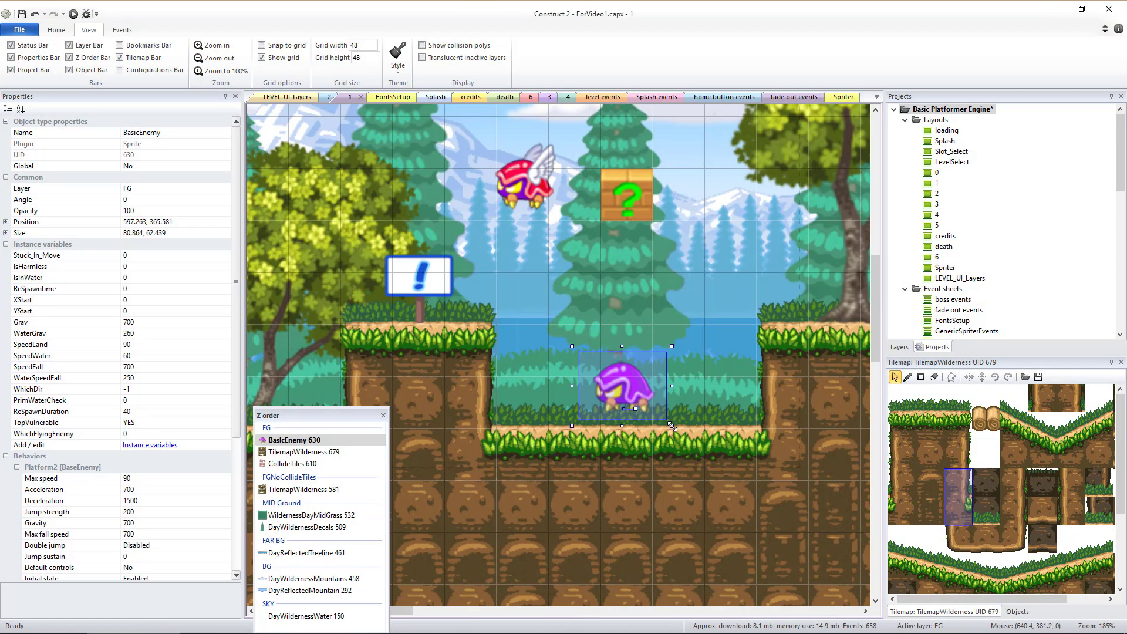
- Enlarge the purple BasicEnemy, shrink flyingEnemy to about half size, and start a preview
left_click_drag(670, 425, 695, 442)
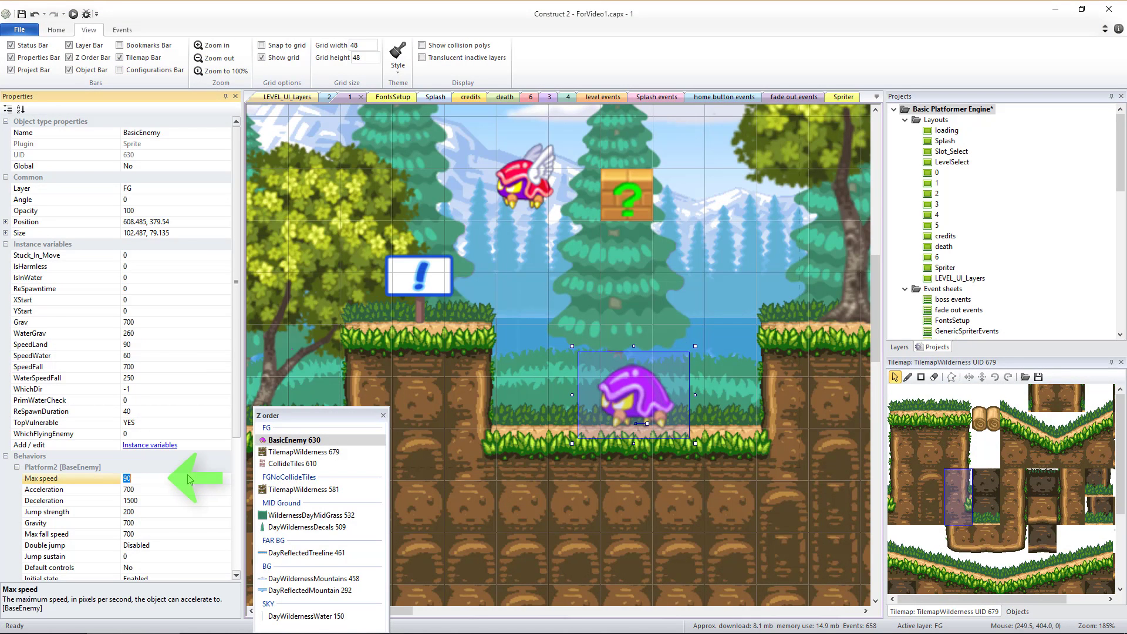
left_click(510, 188)
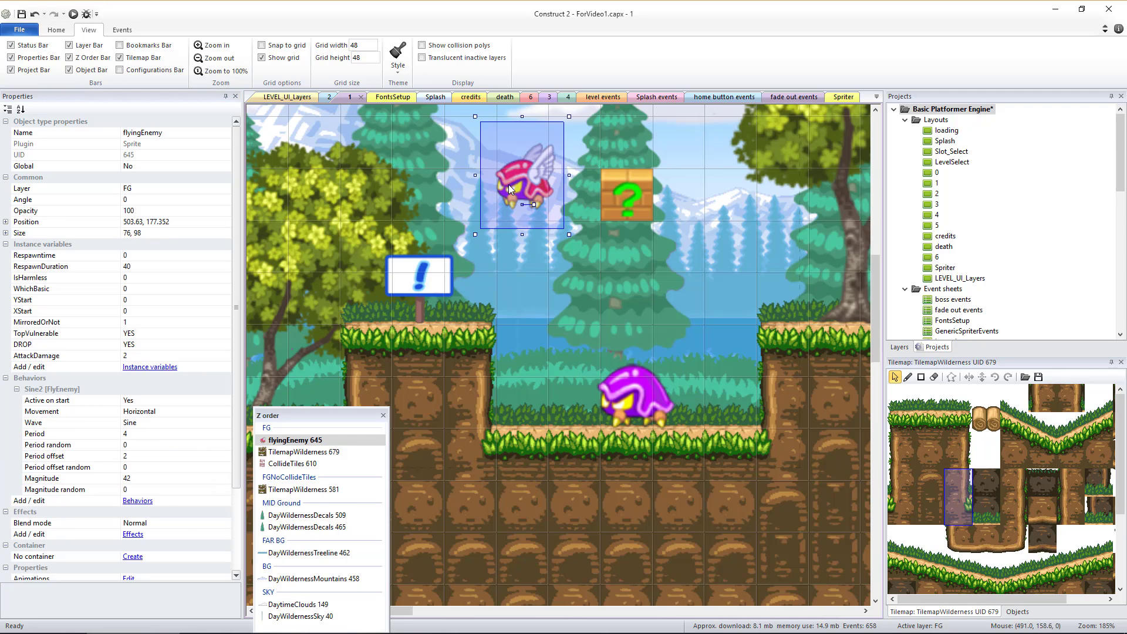
left_click_drag(505, 152, 532, 202)
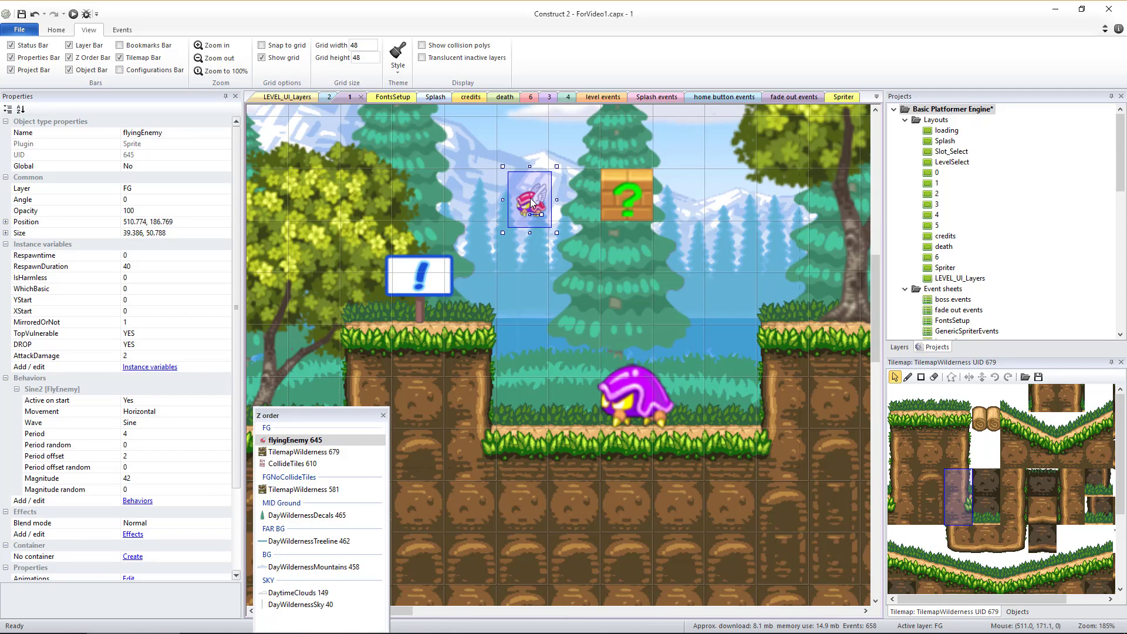
key("F5")
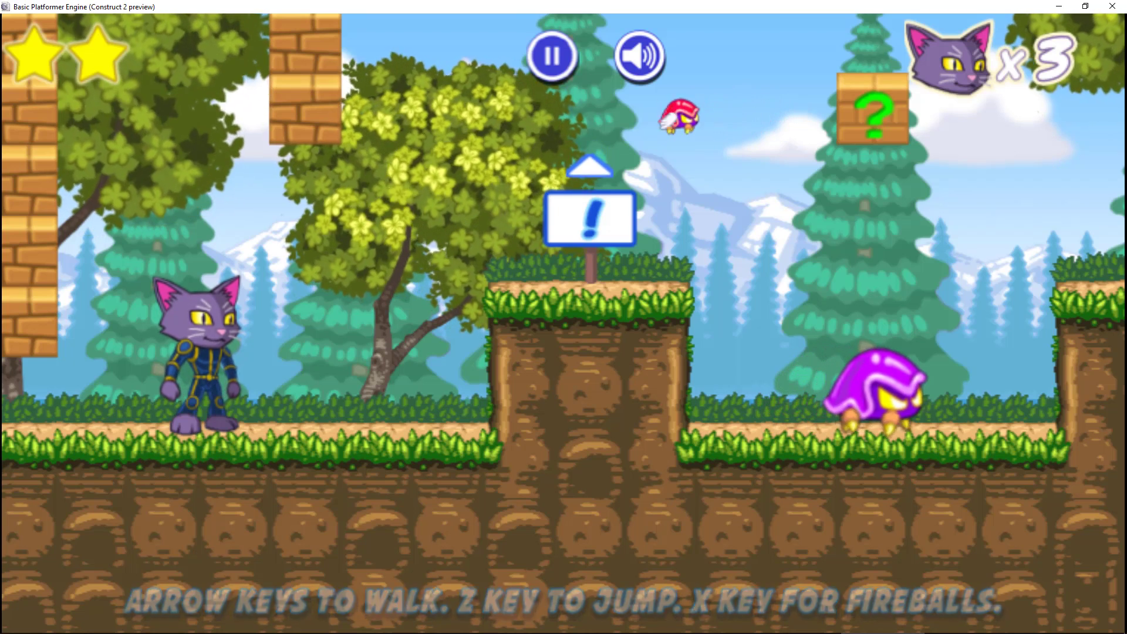
- Jump the cat onto the grass platform and the ? block, then drop back left
key("Right")
key("Up")
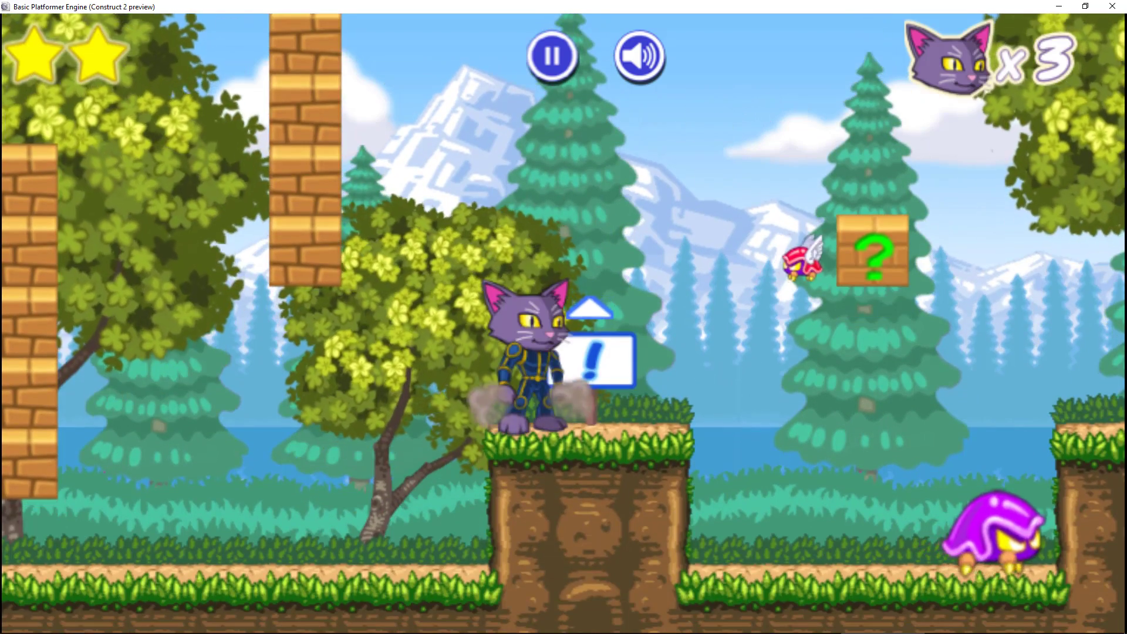
key("Up")
key("Right")
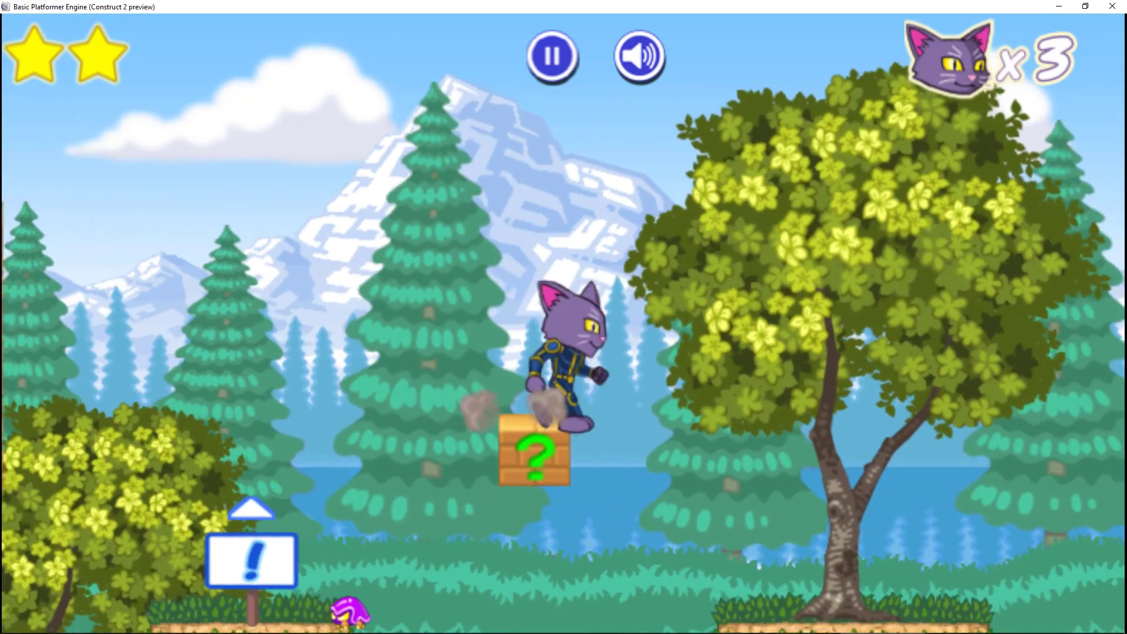
key("Left")
key("Up")
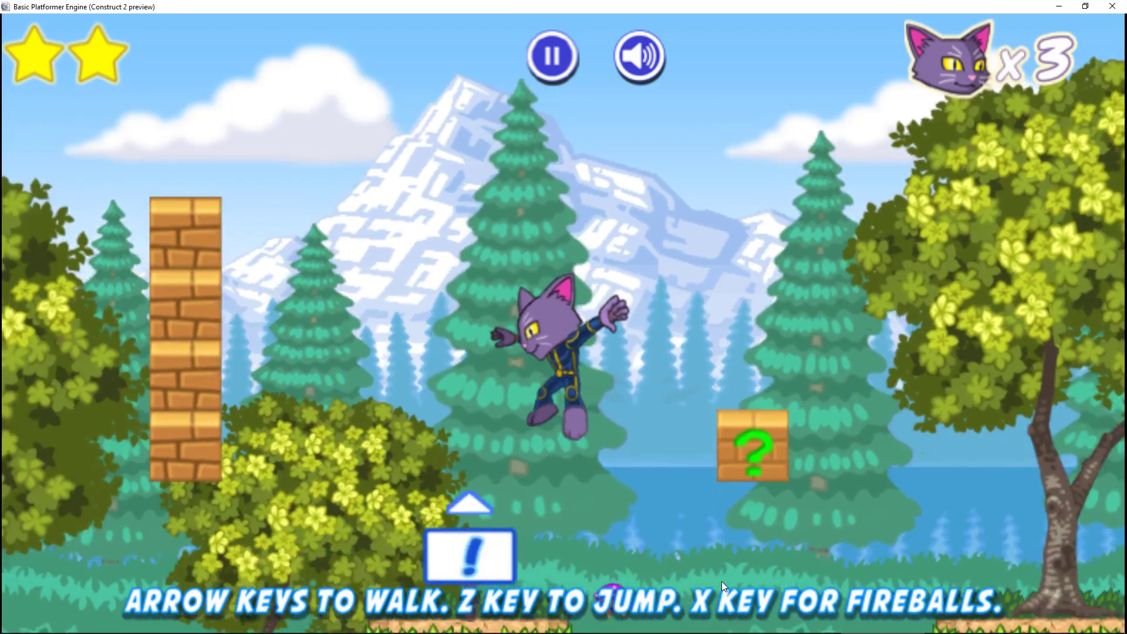
- Drop to the lower ground, jump to the next platform and stomp the small enemy
key("z")
key("Right")
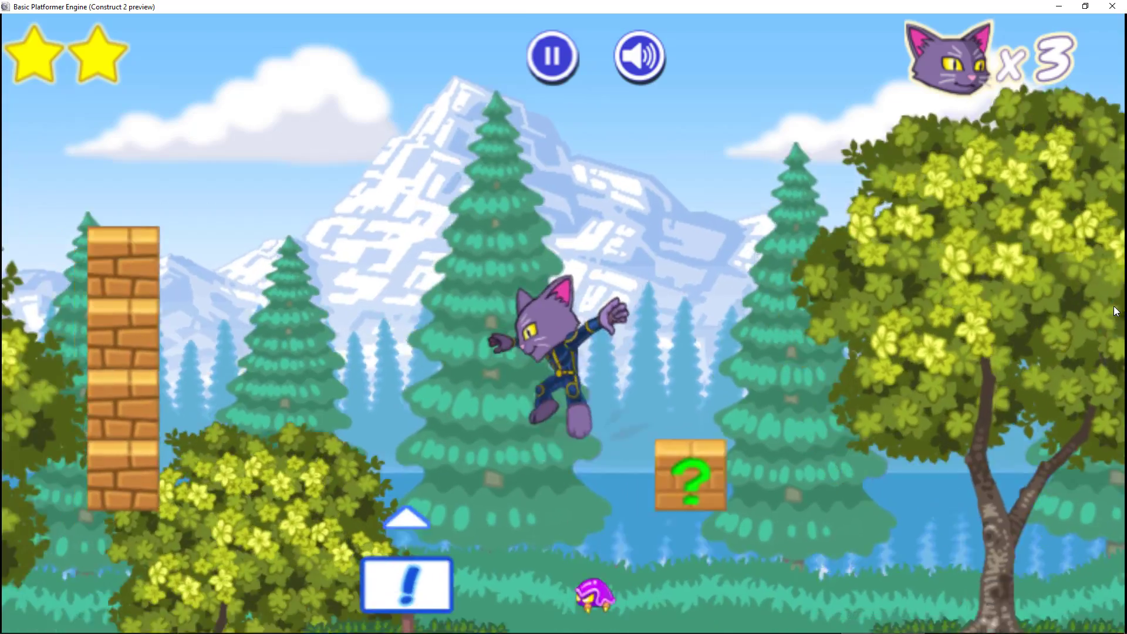
key("Left")
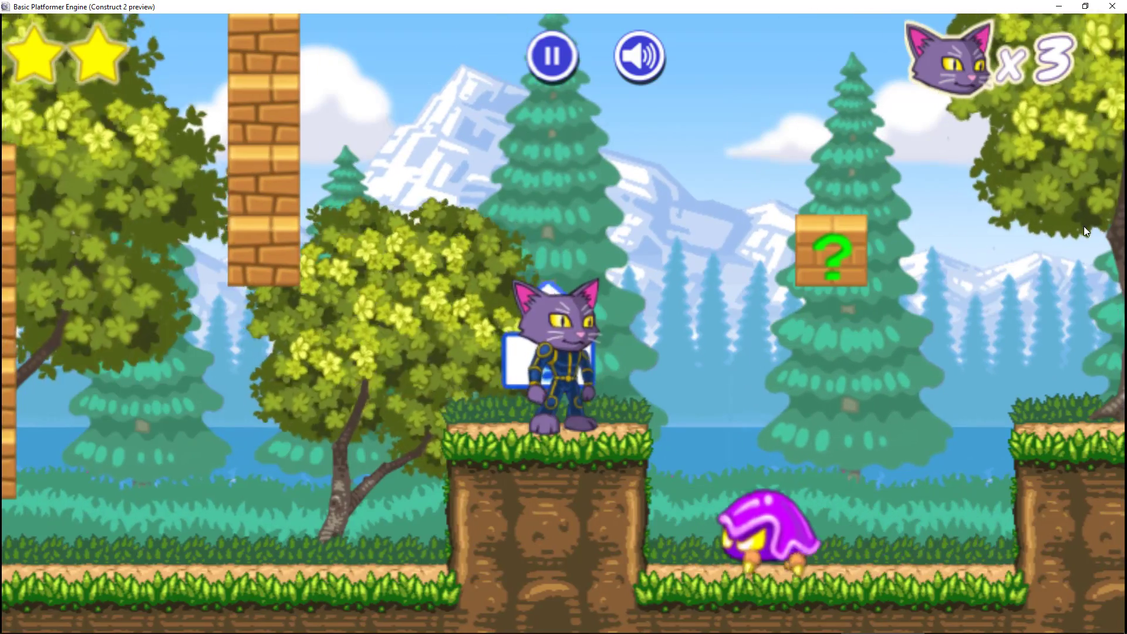
left_click(533, 228)
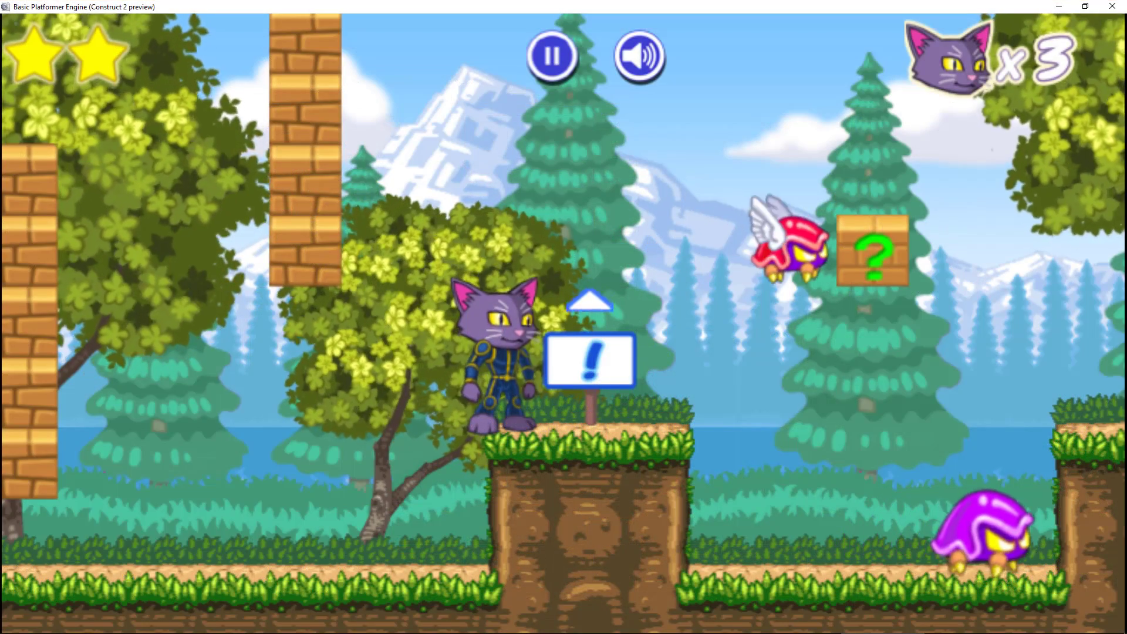
- Jump the cat repeatedly into the ? block until it turns grey
key("Up")
key("Right")
key("Left")
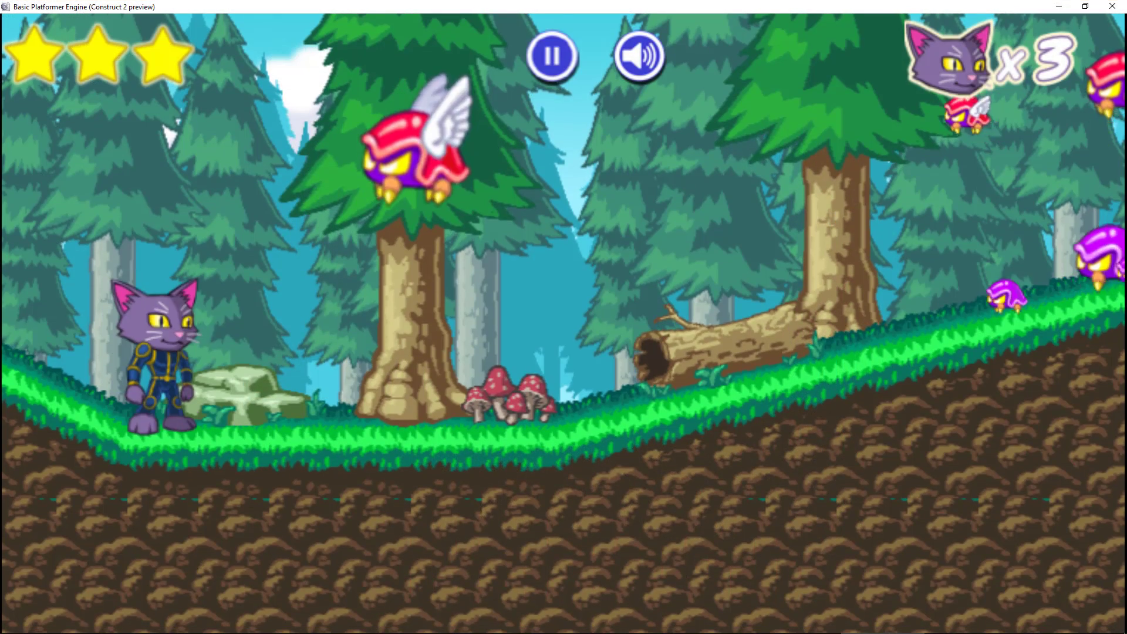
key("Up")
key("Up")
key("Up")
key("Right")
key("Up")
key("Up")
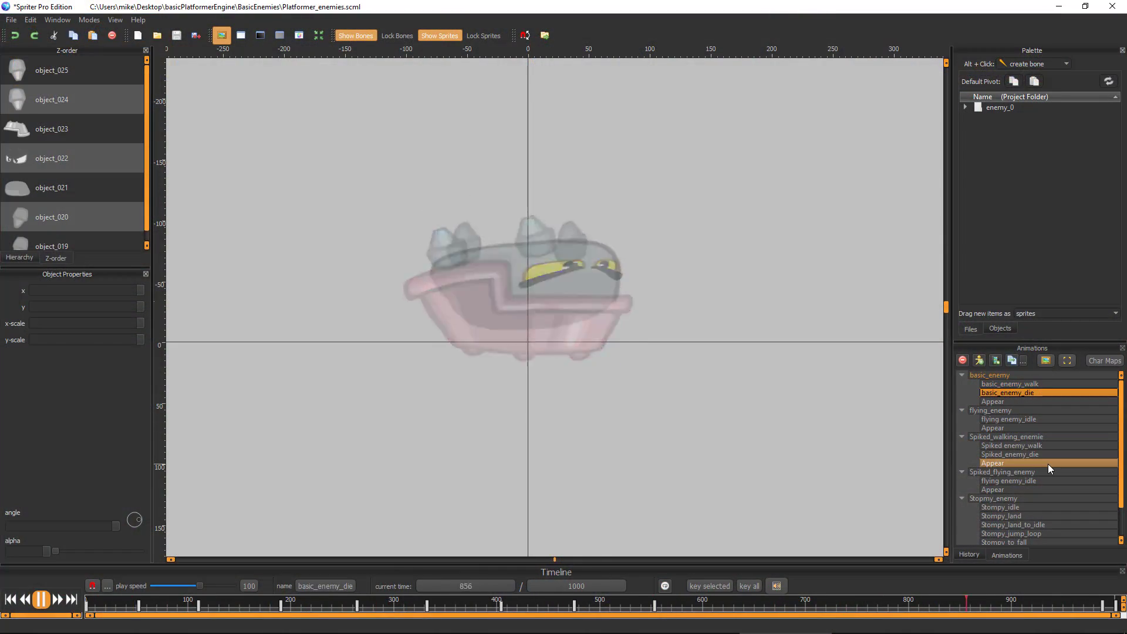
- Preview the Appear and basic_enemy_walk animations, then open Export Animation To PNG/GIF settings
key("Down")
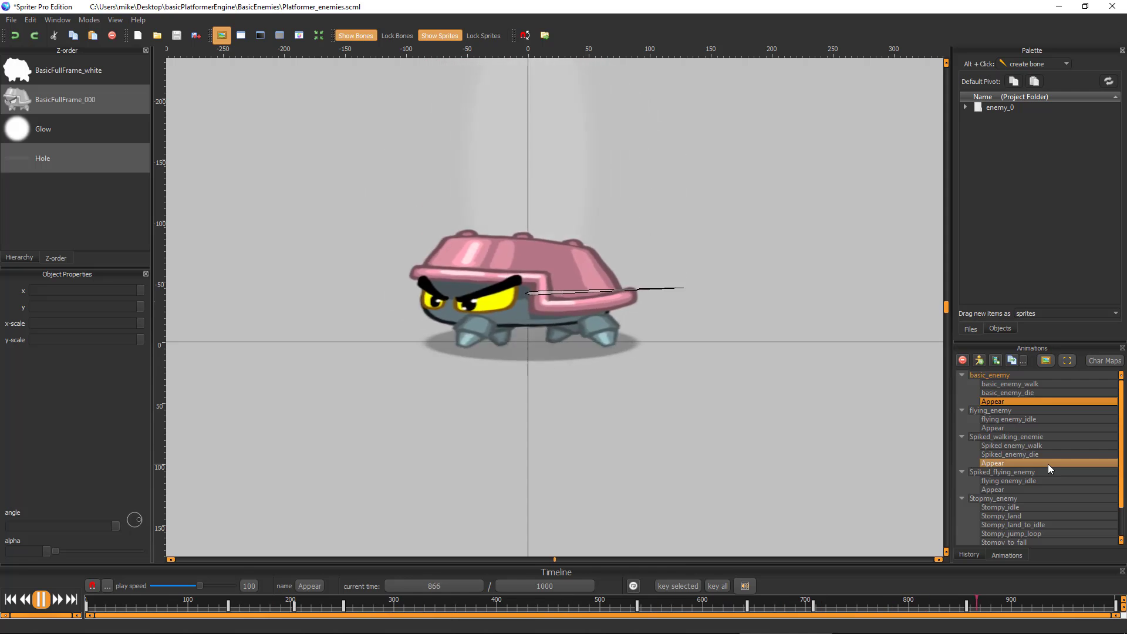
key("Up")
key("Up")
left_click(11, 20)
left_click(62, 105)
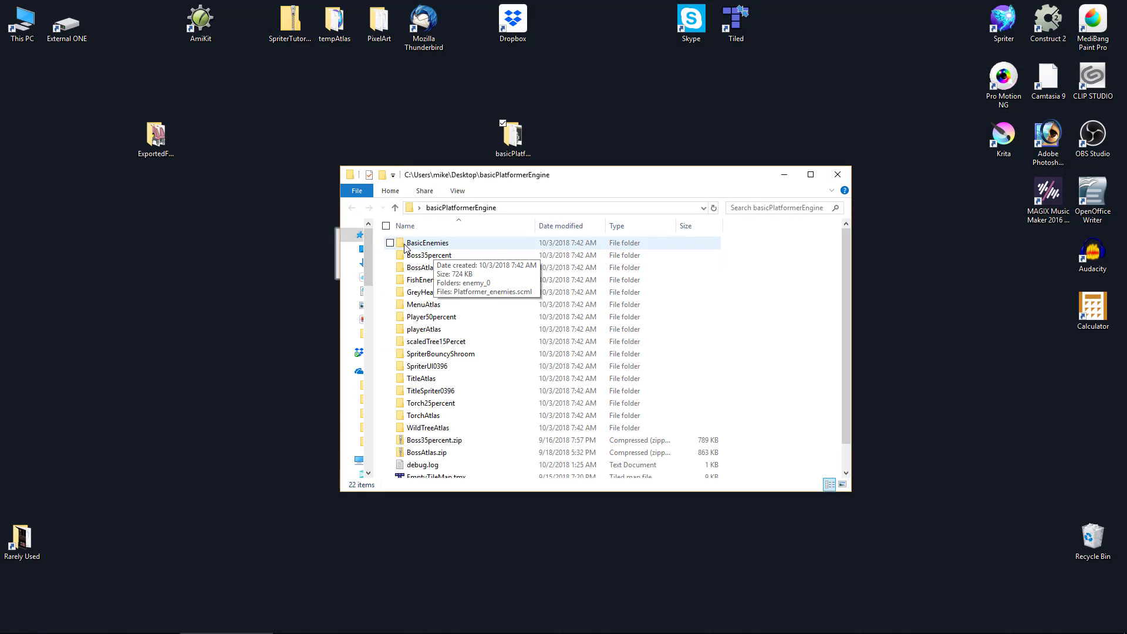
- Open Platformer_enemies.scml from the BasicEnemies folder and select basic_enemy_die
double_click(426, 244)
double_click(458, 256)
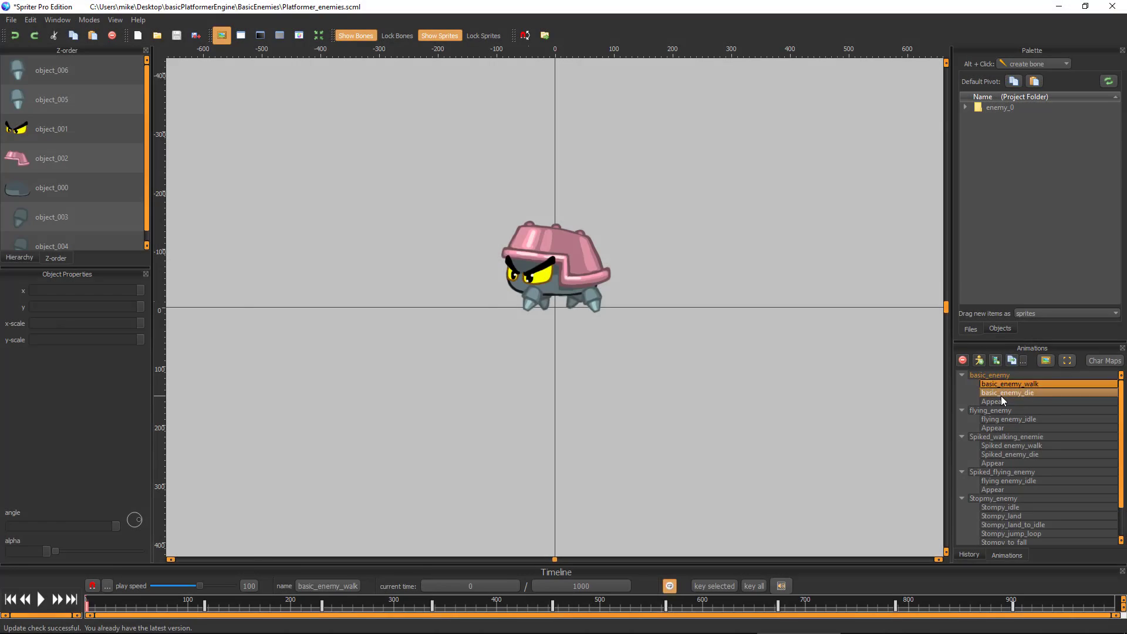
left_click(1002, 393)
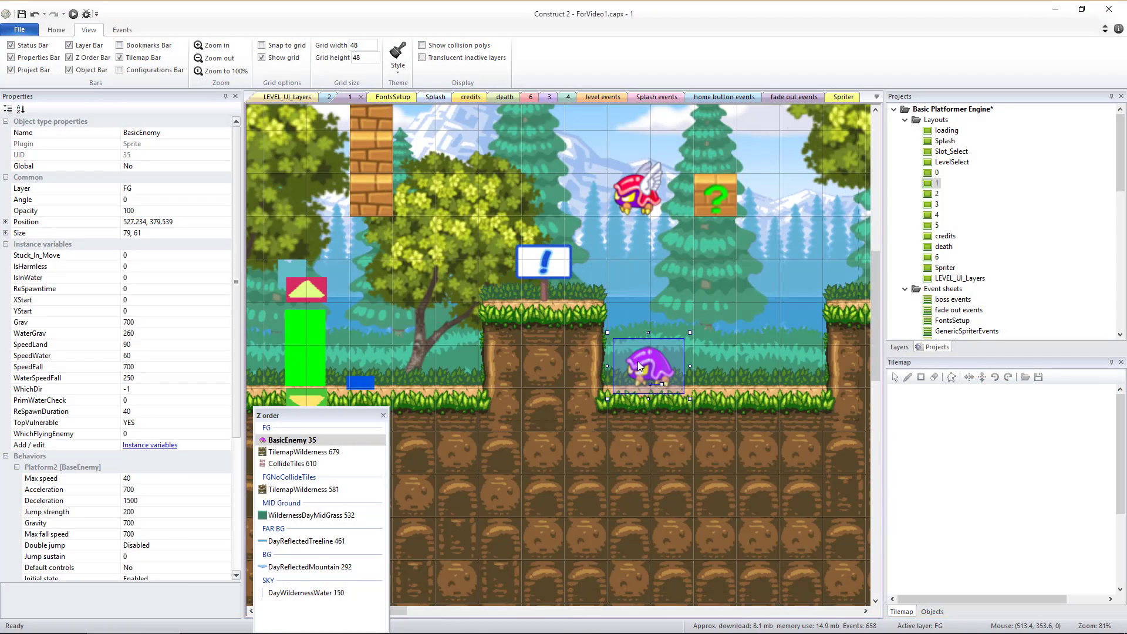
- Clone the BasicEnemy object type and begin renaming the BasicEnemy2 clone
right_click(640, 367)
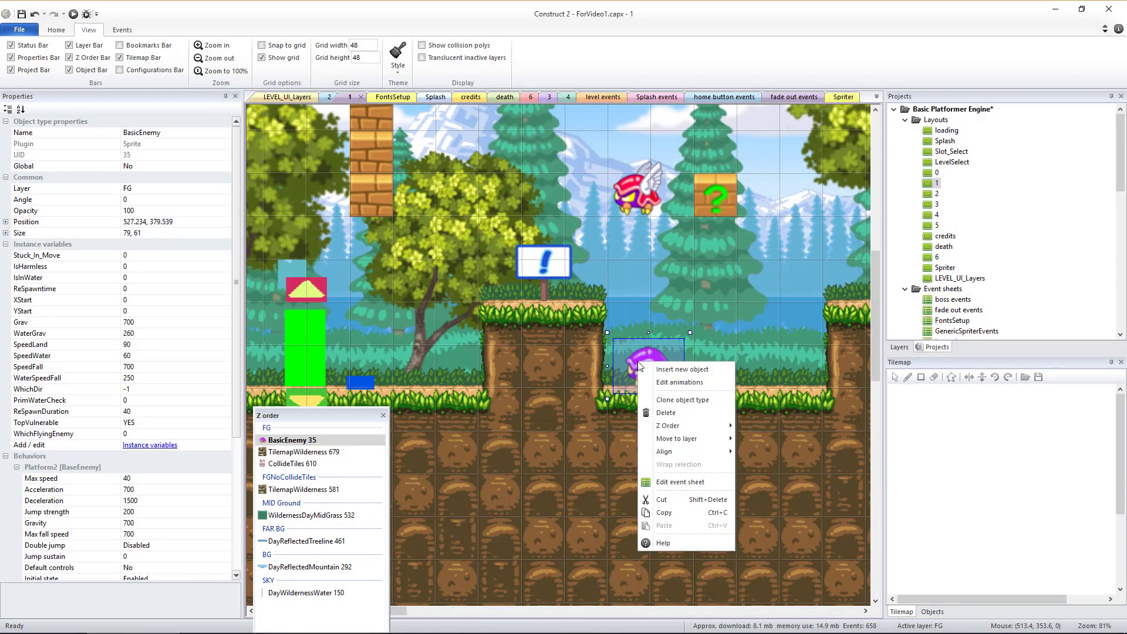
left_click(693, 400)
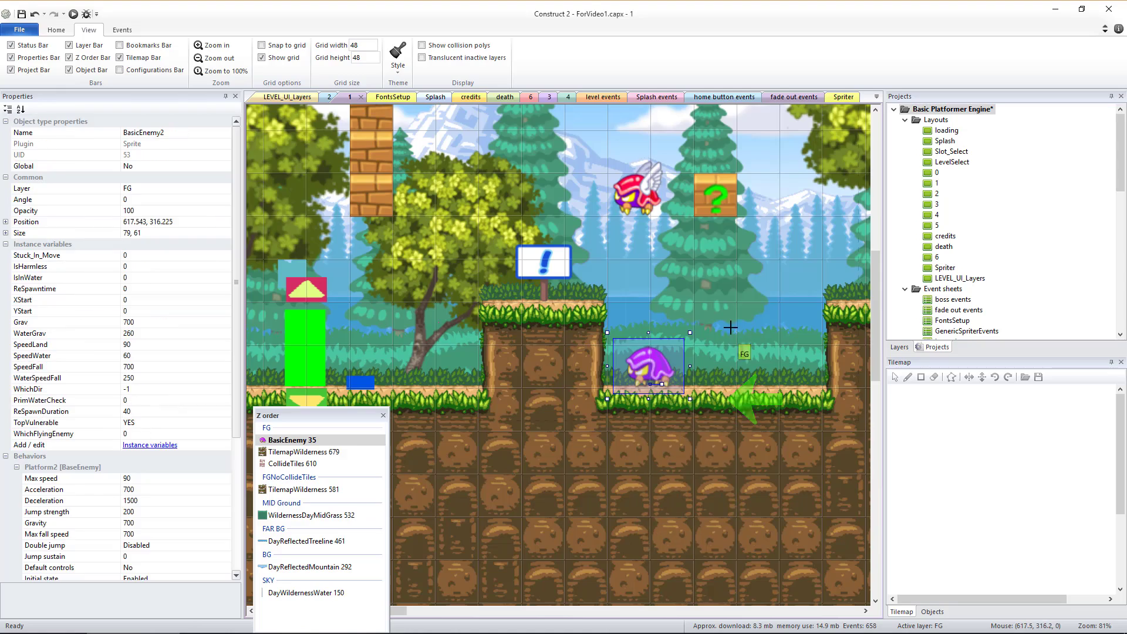
left_click(756, 367)
left_click_drag(143, 132, 125, 134)
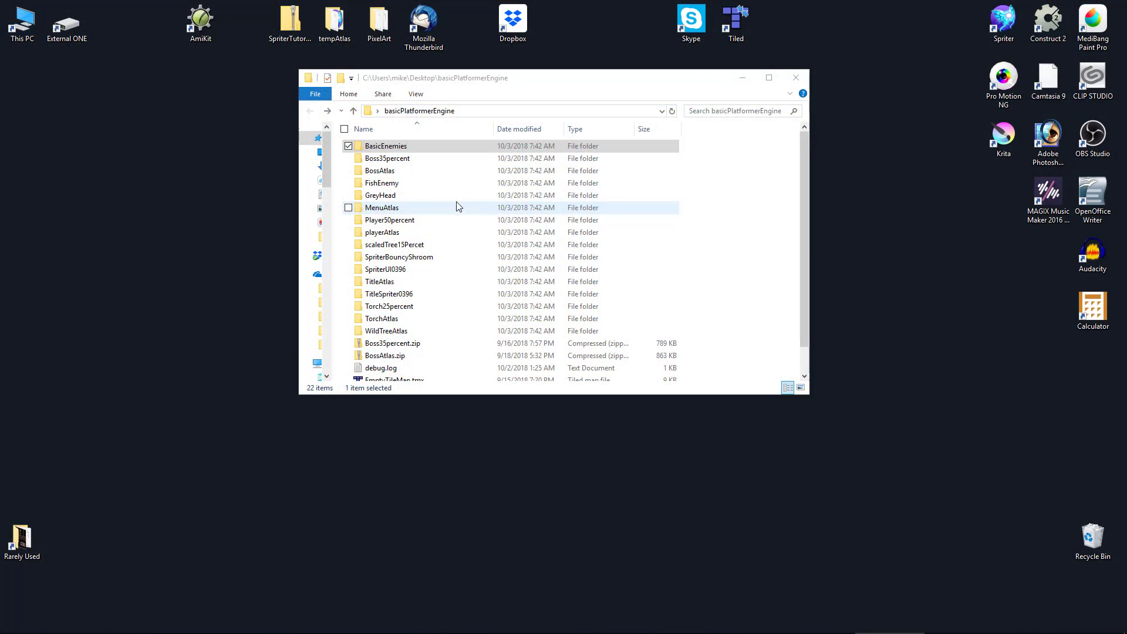
- Open the BasicEnemies folder and launch Platformer_enemies.scml in Spriter
double_click(383, 148)
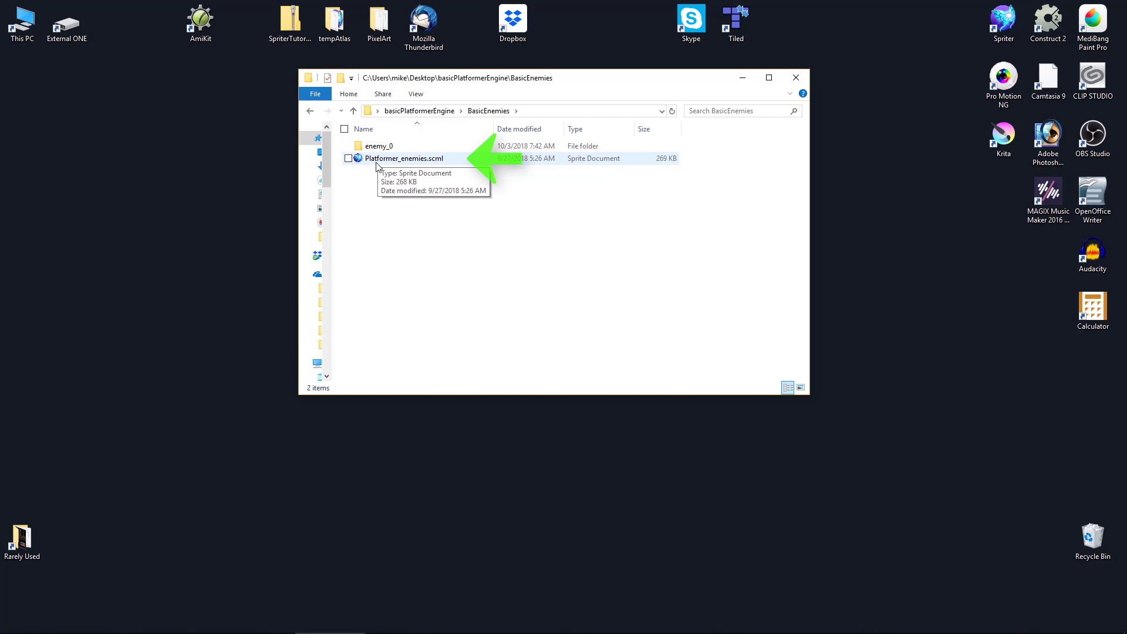
double_click(405, 159)
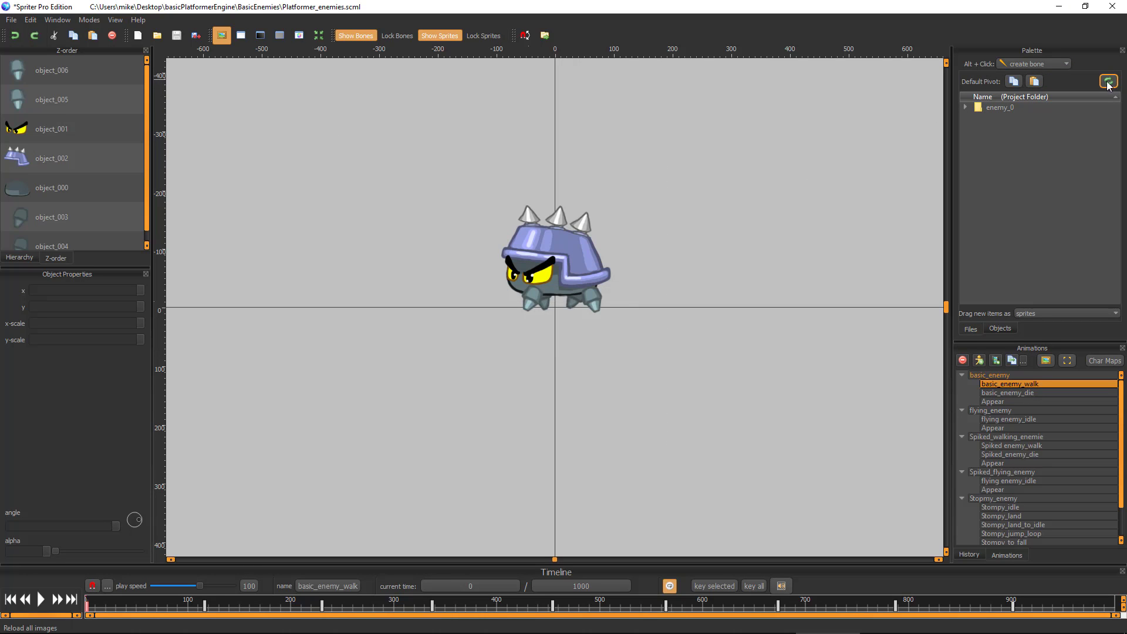
- Switch from basic_enemy_die to basic_enemy's Appear animation to play it
left_click(1006, 392)
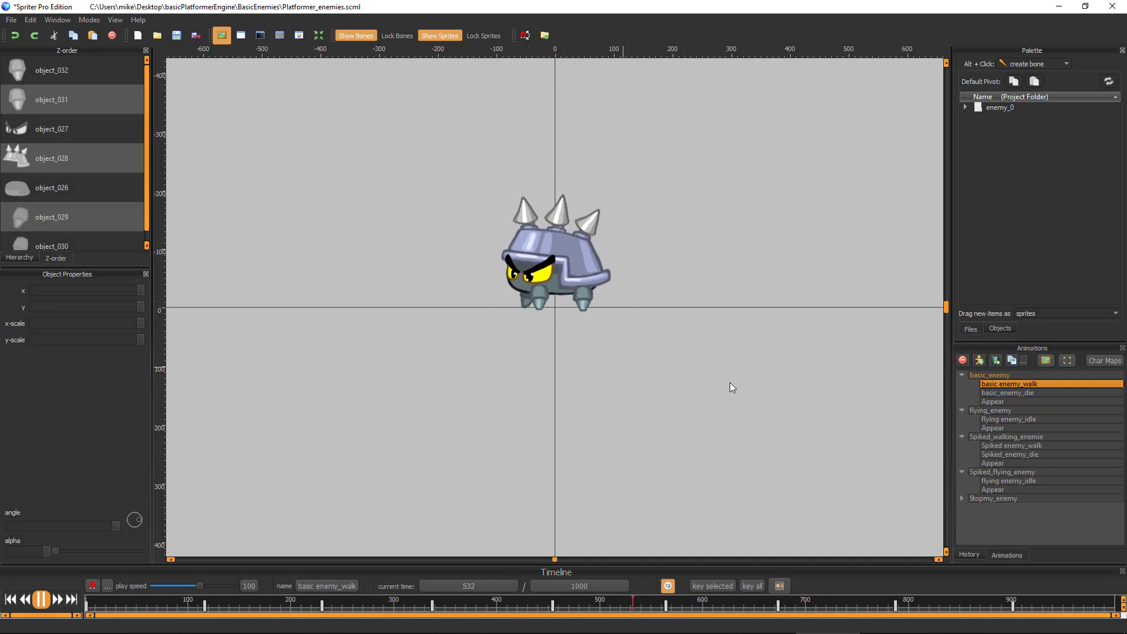
left_click(992, 401)
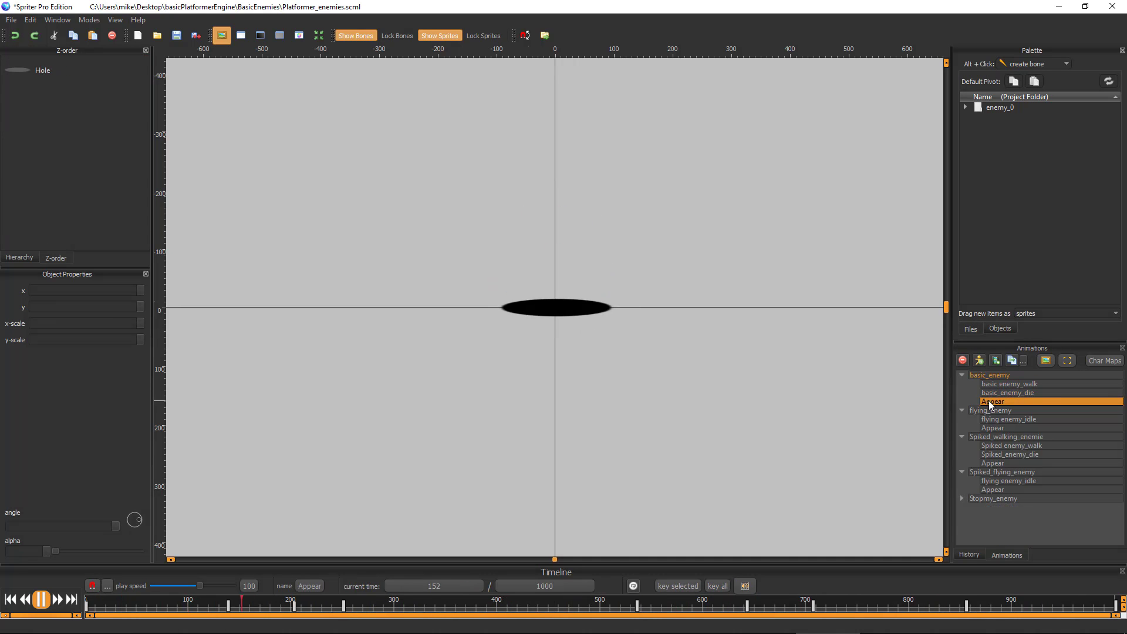
- Expand the basic_enemy export area to 282×382 and apply it to all animations in the entity
left_click(1068, 361)
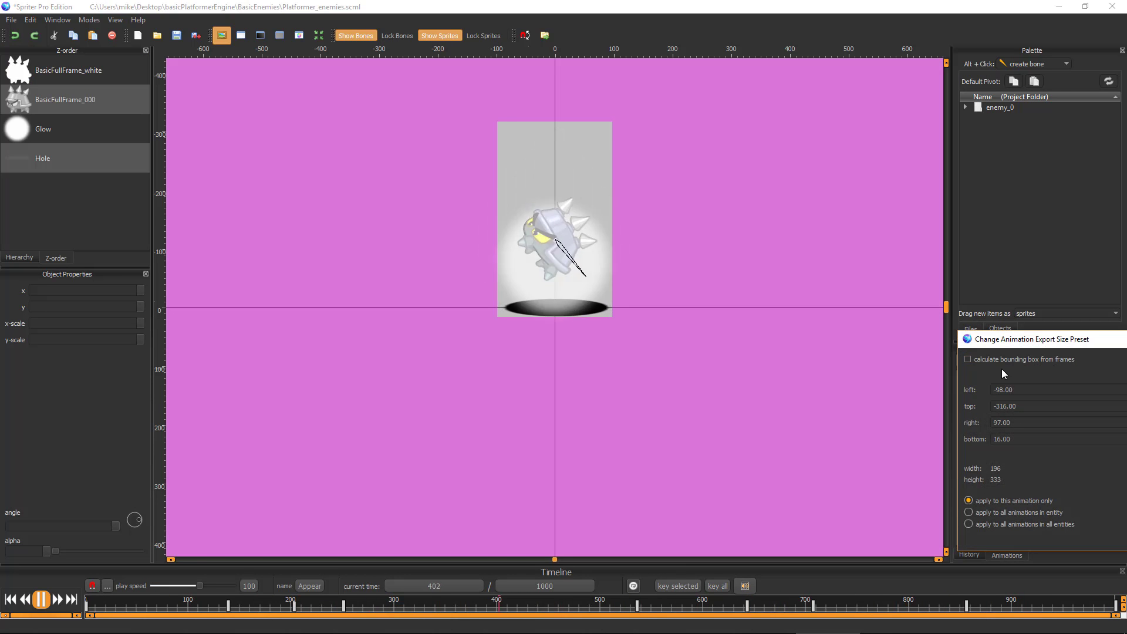
key("space")
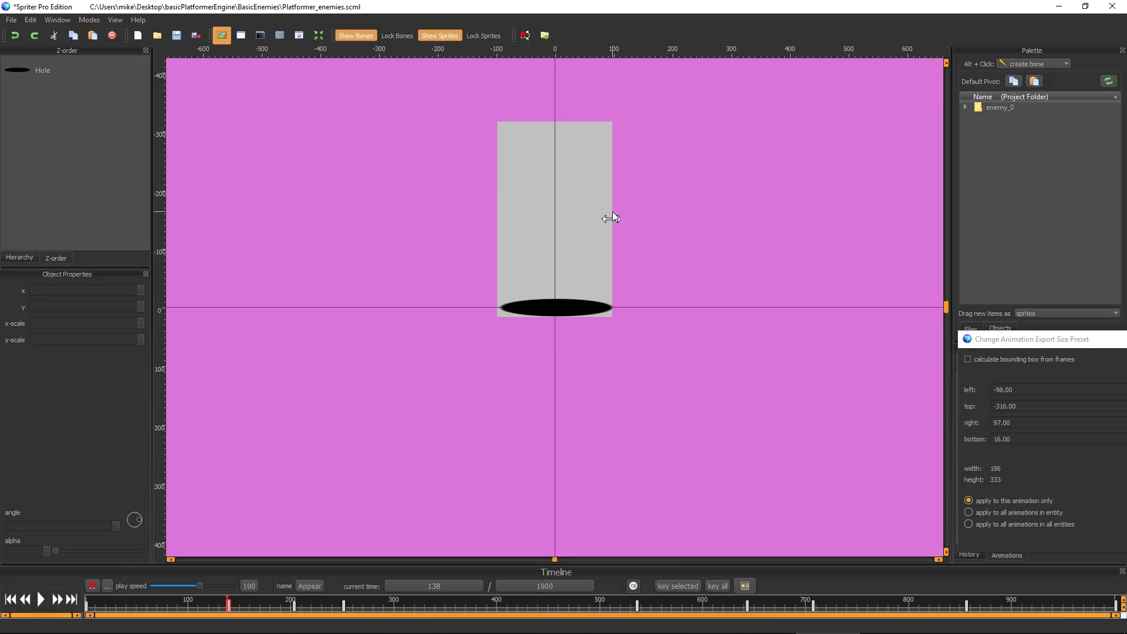
left_click_drag(497, 219, 473, 218)
key("space")
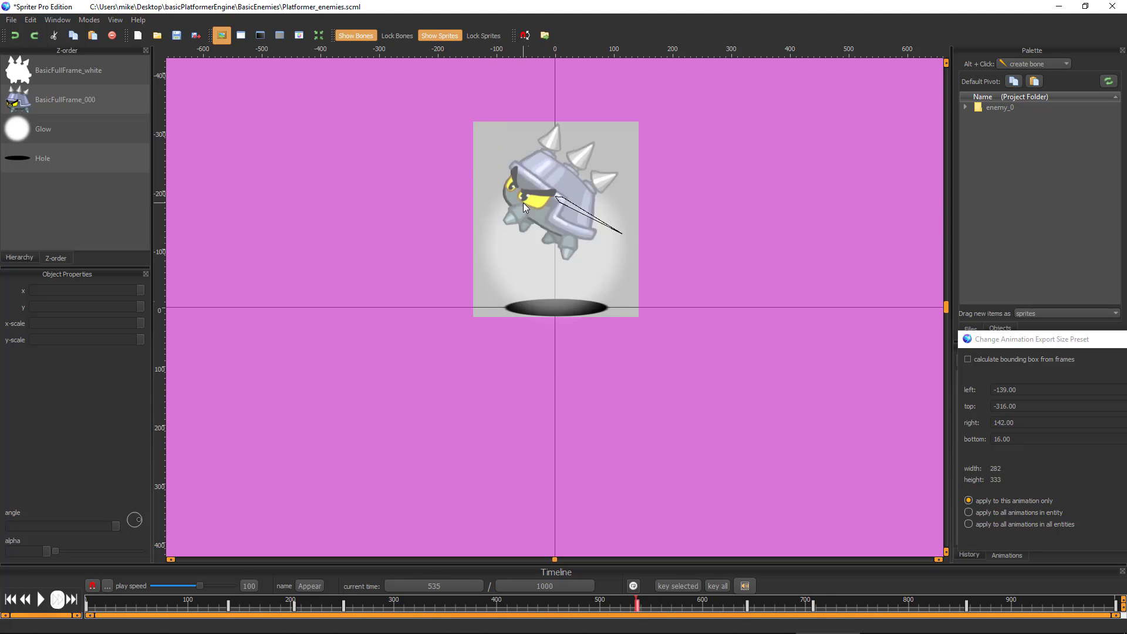
left_click_drag(554, 109, 554, 106)
left_click_drag(557, 317, 590, 330)
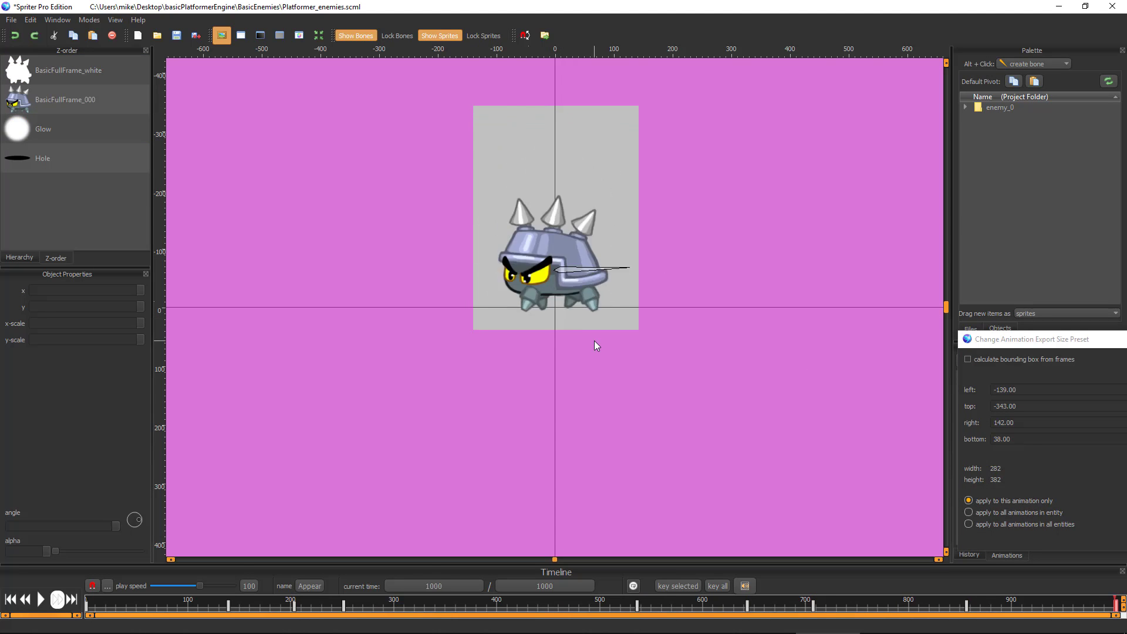
left_click(969, 513)
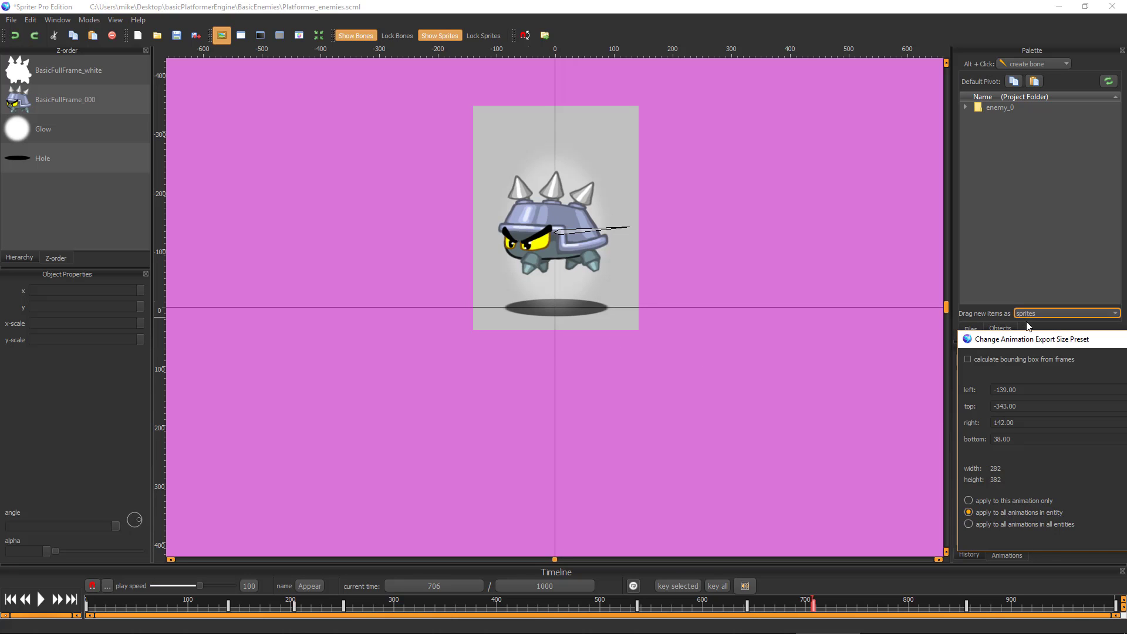
left_click_drag(1026, 343, 906, 327)
left_click(1074, 525)
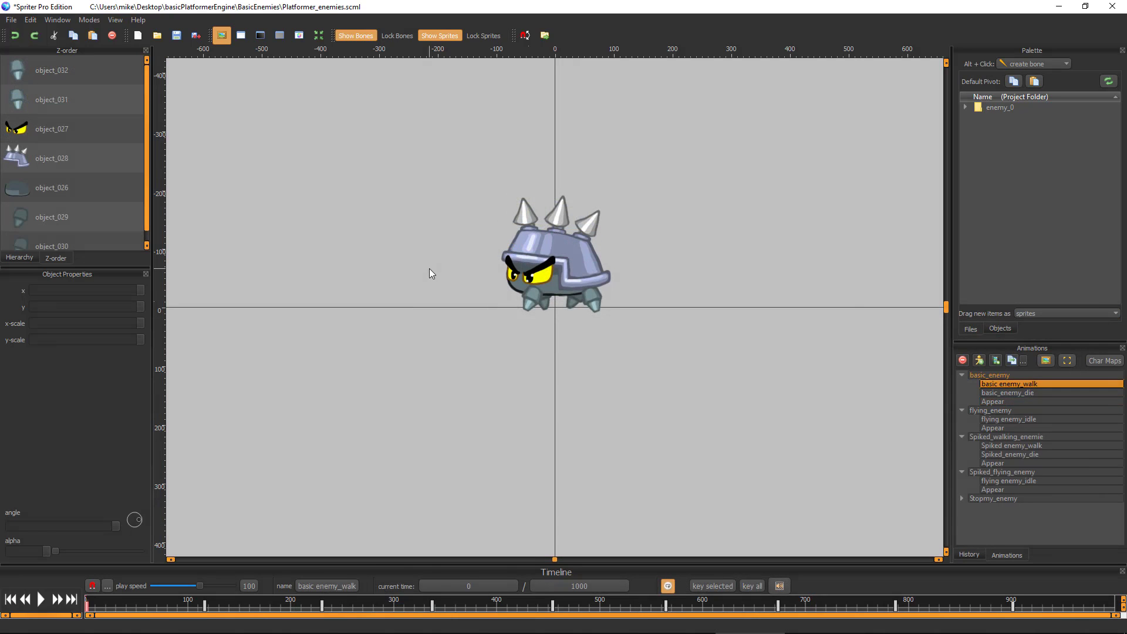
- Open the PNG/GIF animation export with batch export turned on
left_click(12, 21)
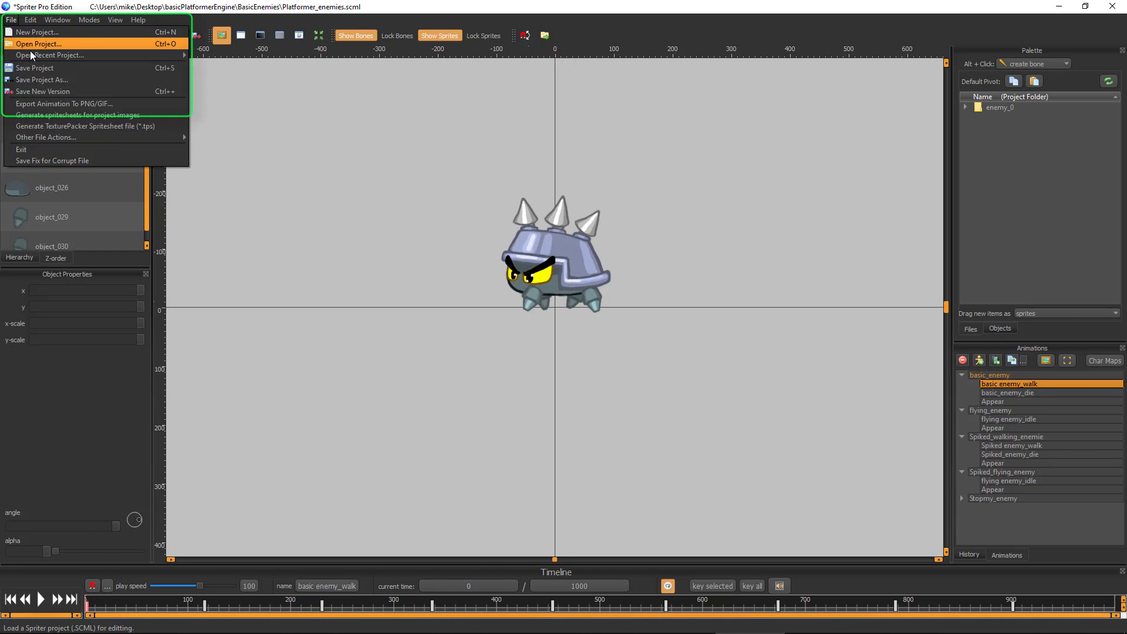
left_click(60, 104)
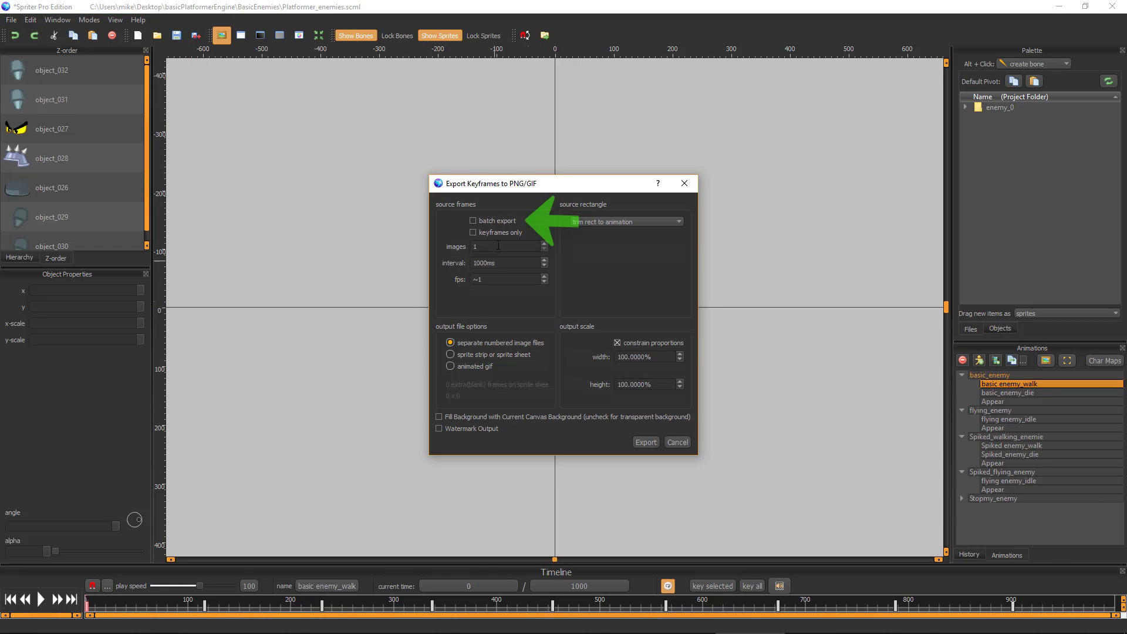
left_click(474, 221)
left_click_drag(696, 471, 997, 622)
- Exclude flying_enemy, Spiked_walking_enemie, Spiked_flying_enemy and Stompy_enemy from the batch export
left_click(464, 308)
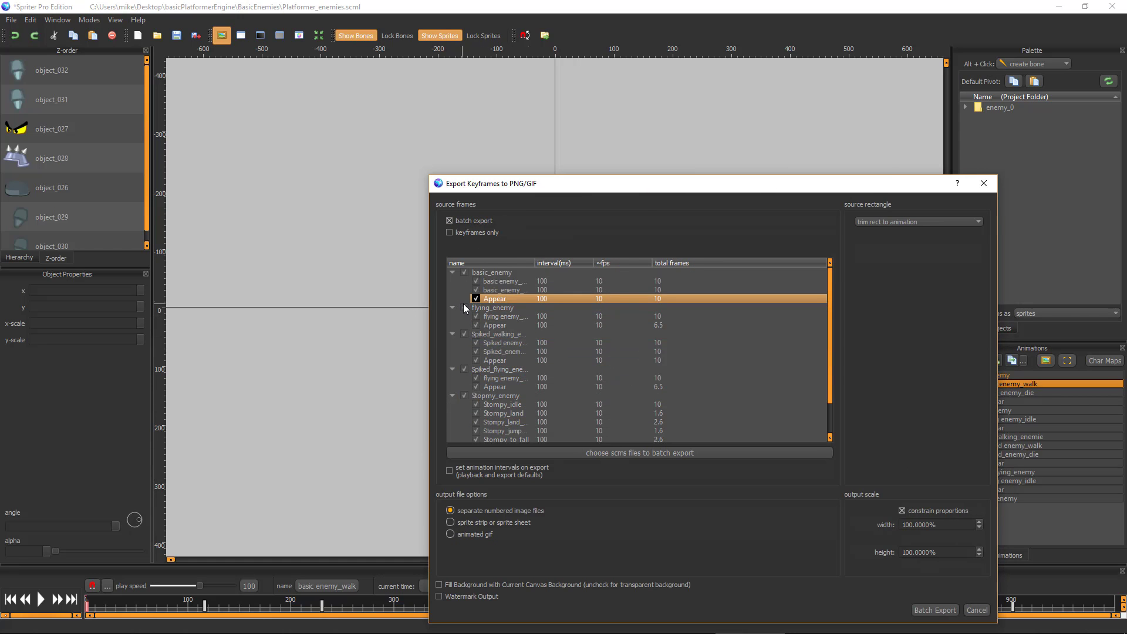
left_click(464, 334)
left_click(464, 369)
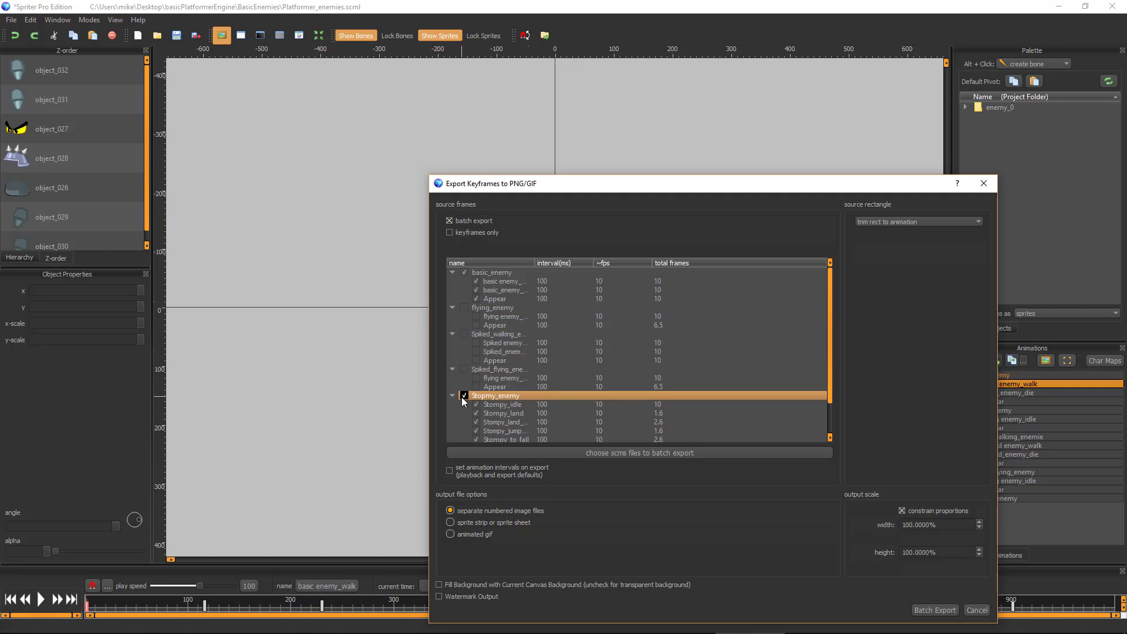
left_click(464, 397)
scroll(465, 398, "down", 2)
scroll(463, 399, "up", 2)
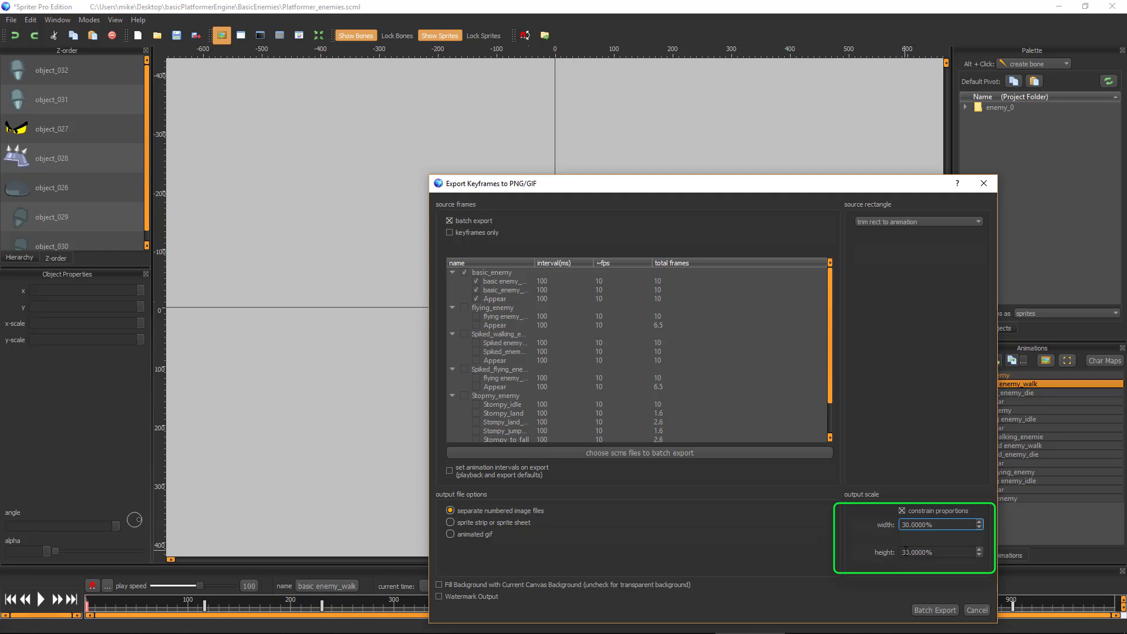
- Run the batch export into a new frames folder on the Desktop
key("Return")
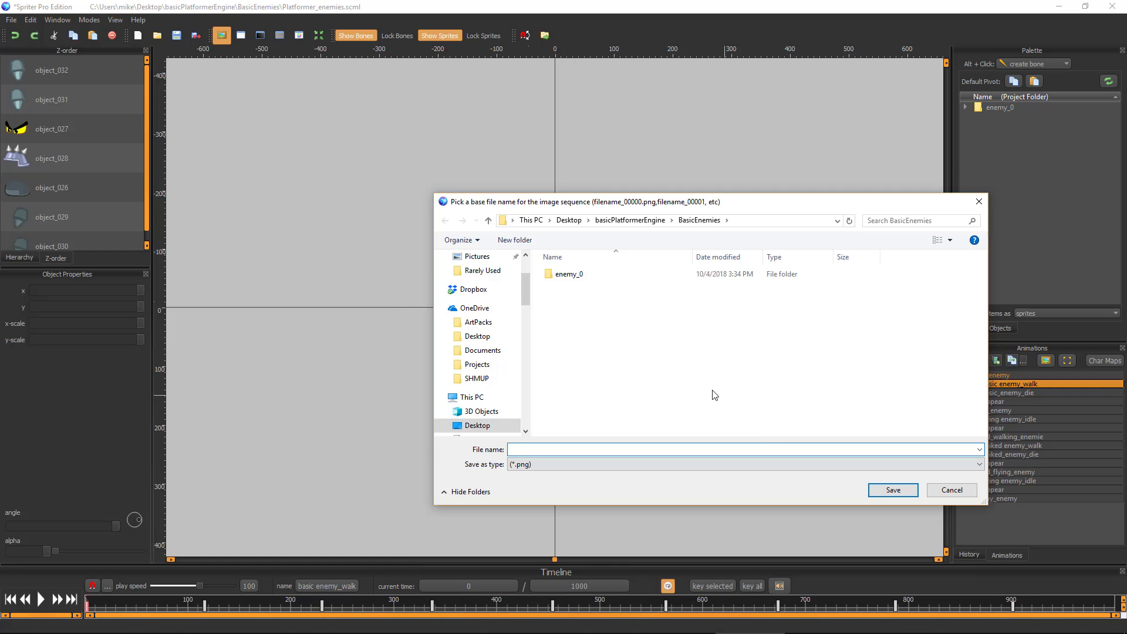
left_click(568, 221)
right_click(580, 362)
mouse_move(514, 488)
left_click(611, 488)
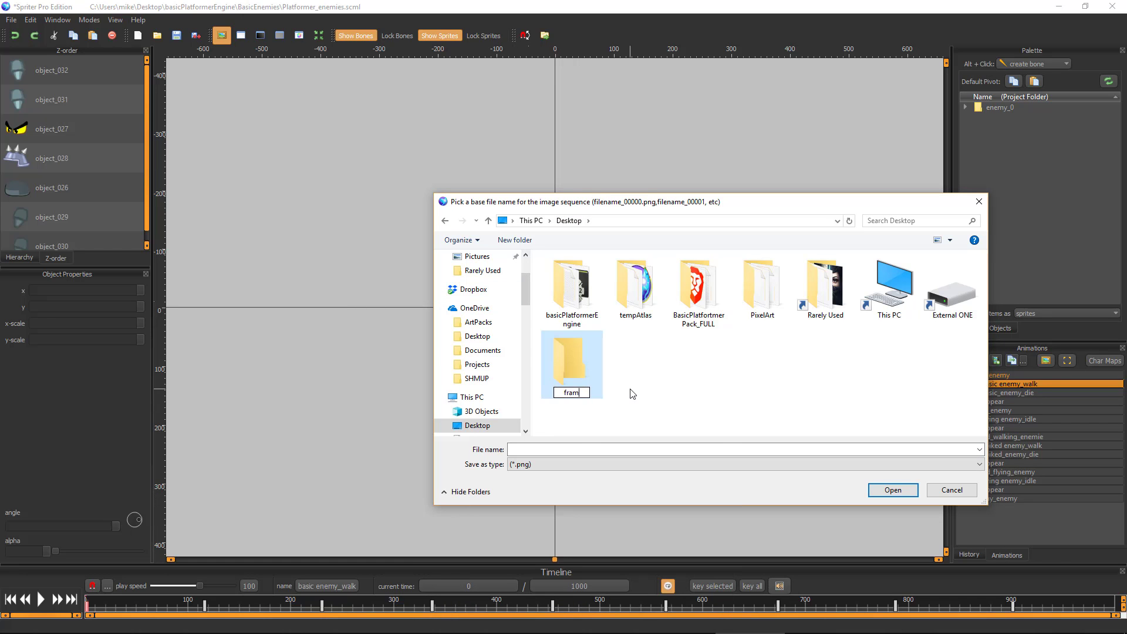
double_click(597, 373)
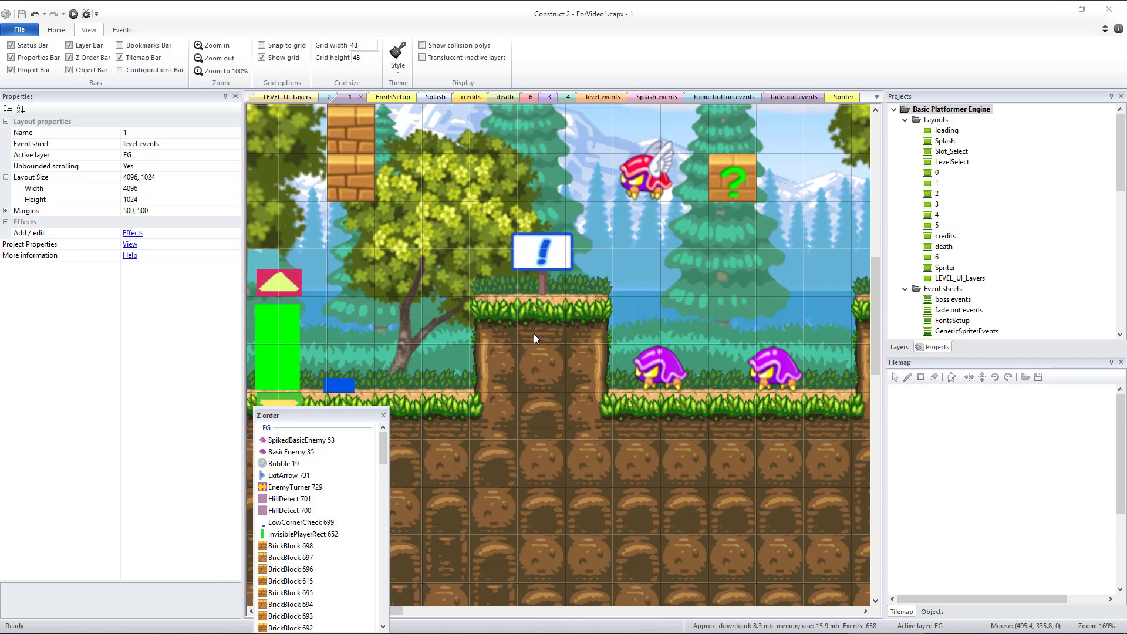
- Import the exported basic enemy walk PNG frames into SpikedBasicEnemy's Default animation
double_click(788, 358)
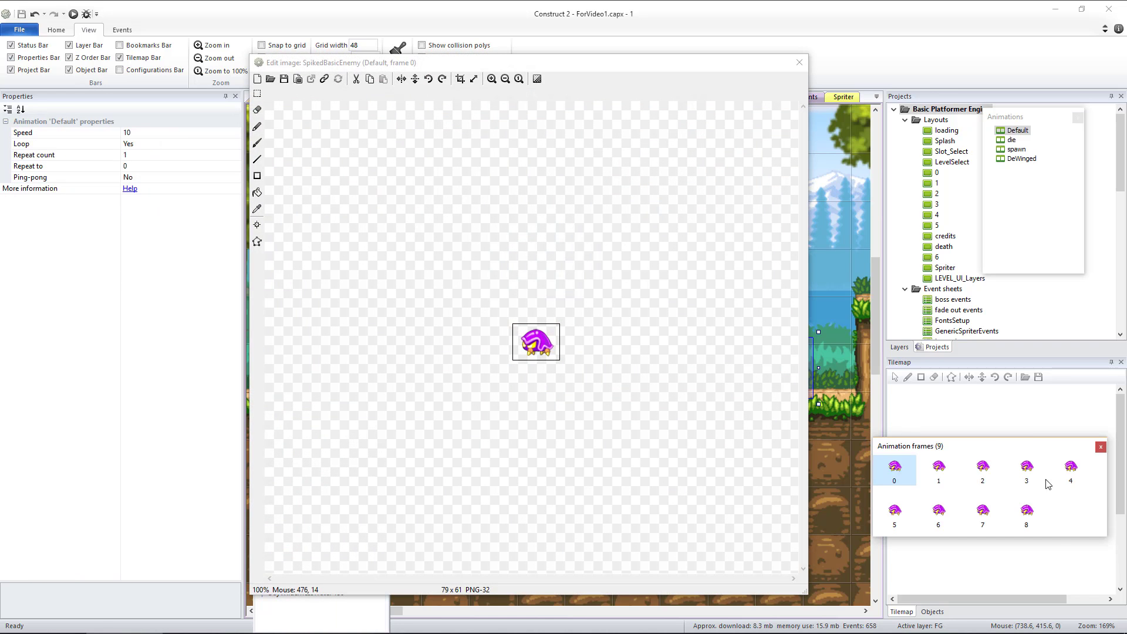
left_click(1060, 530)
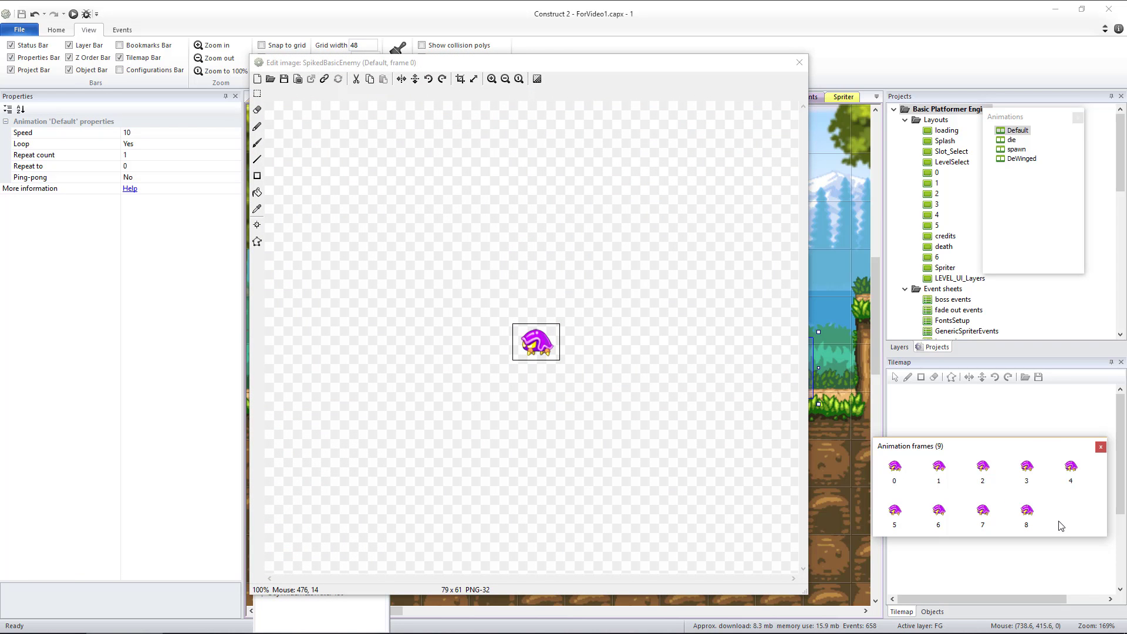
right_click(1064, 520)
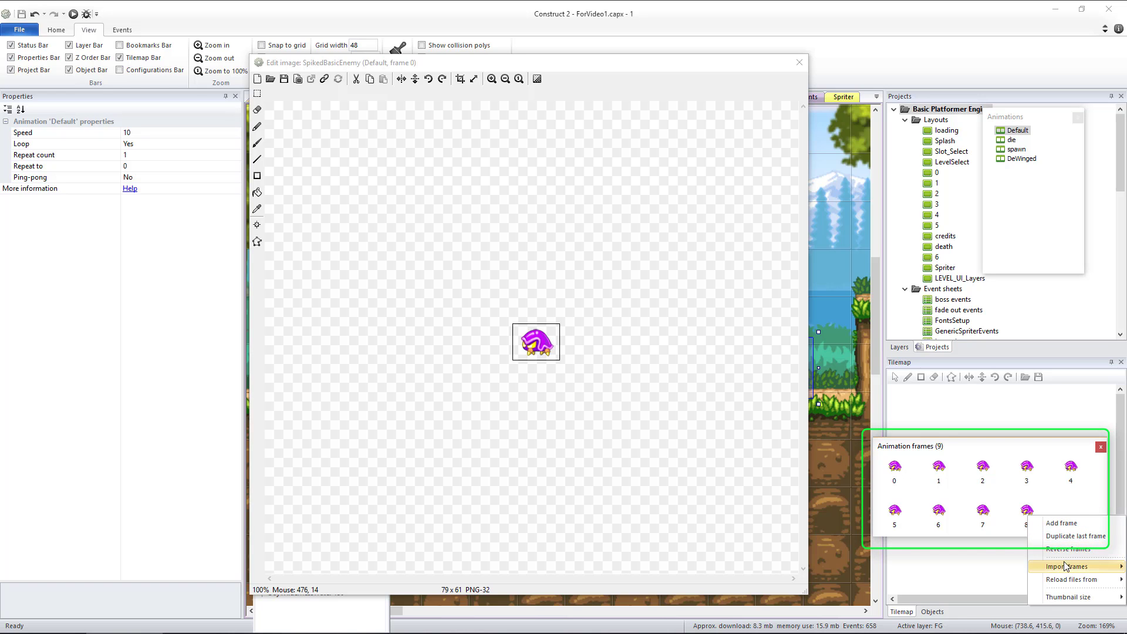
mouse_move(1066, 569)
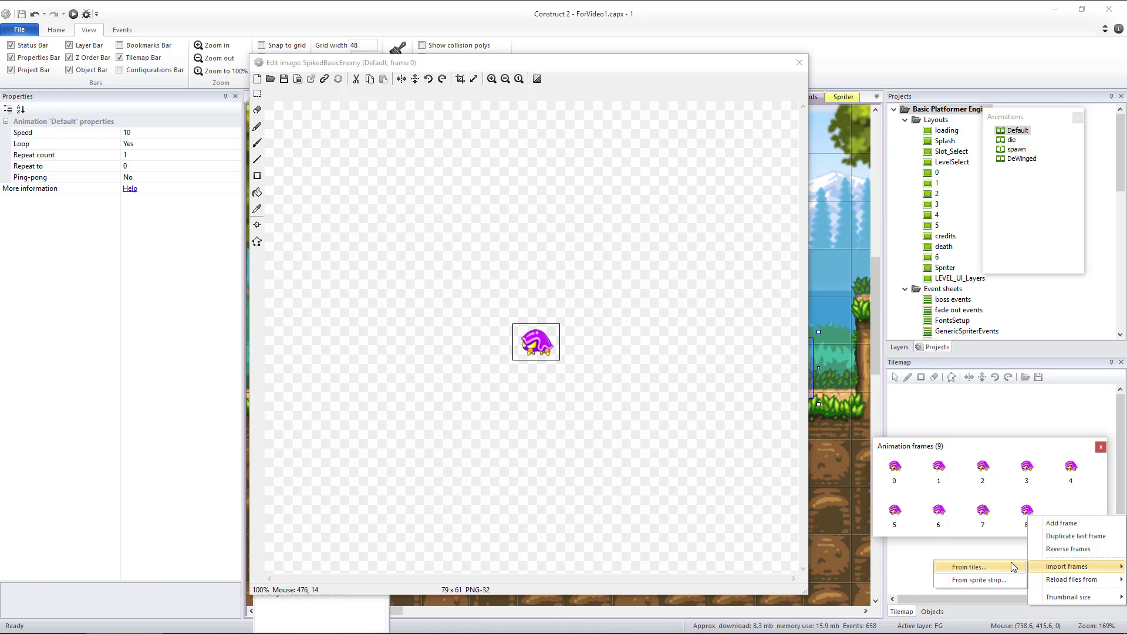
left_click(973, 568)
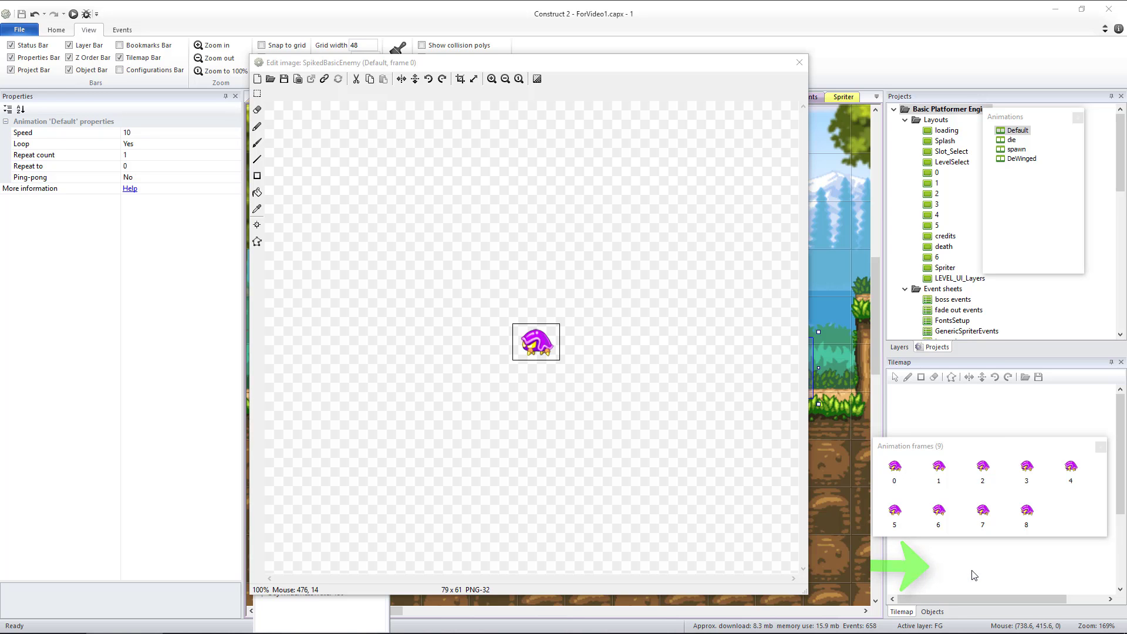
scroll(712, 327, "down", 1)
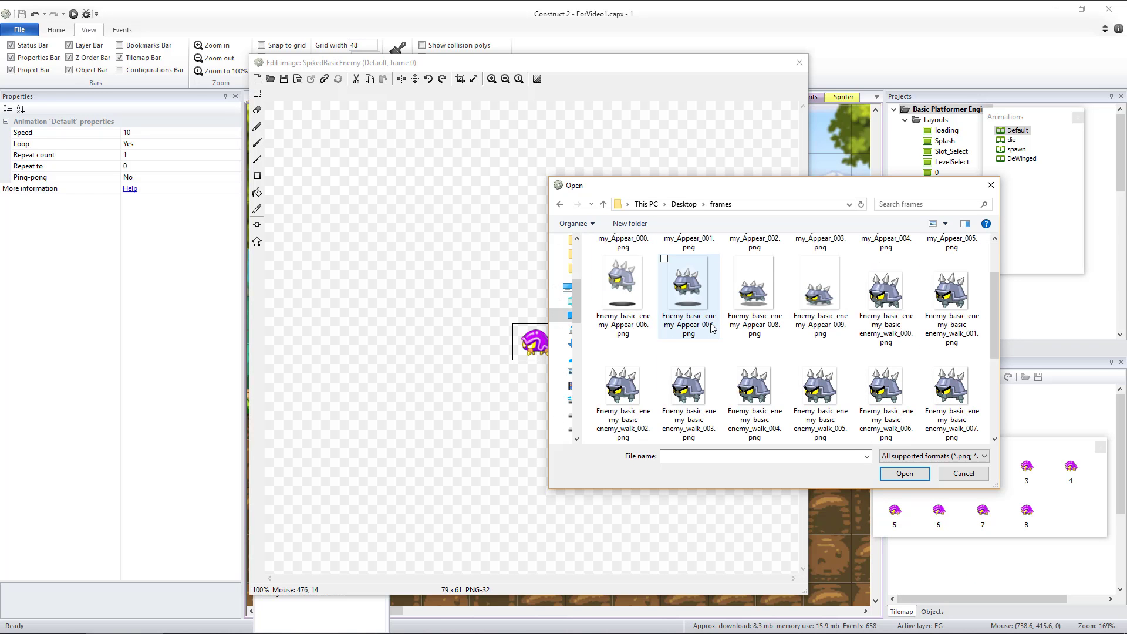
left_click(894, 286)
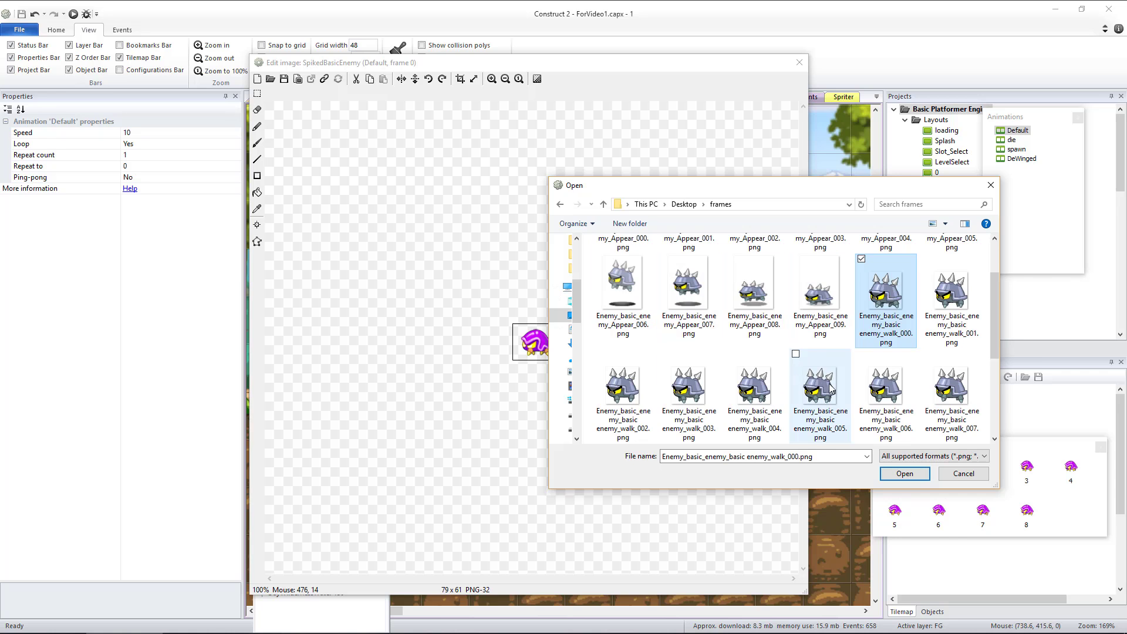
scroll(889, 395, "down", 1)
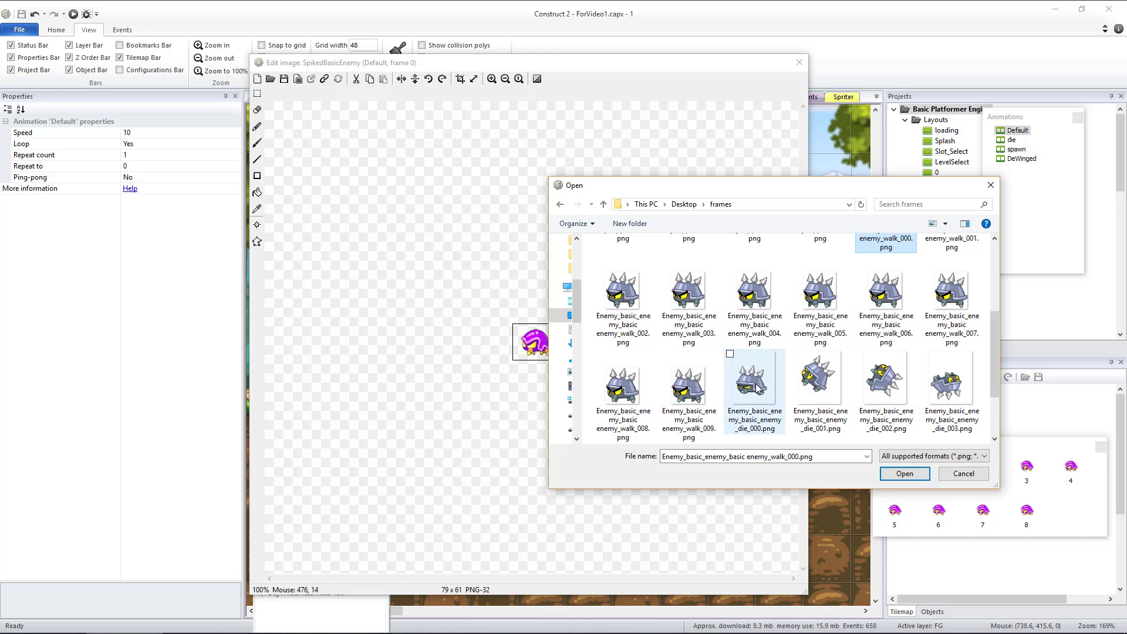
left_click(702, 380, "shift")
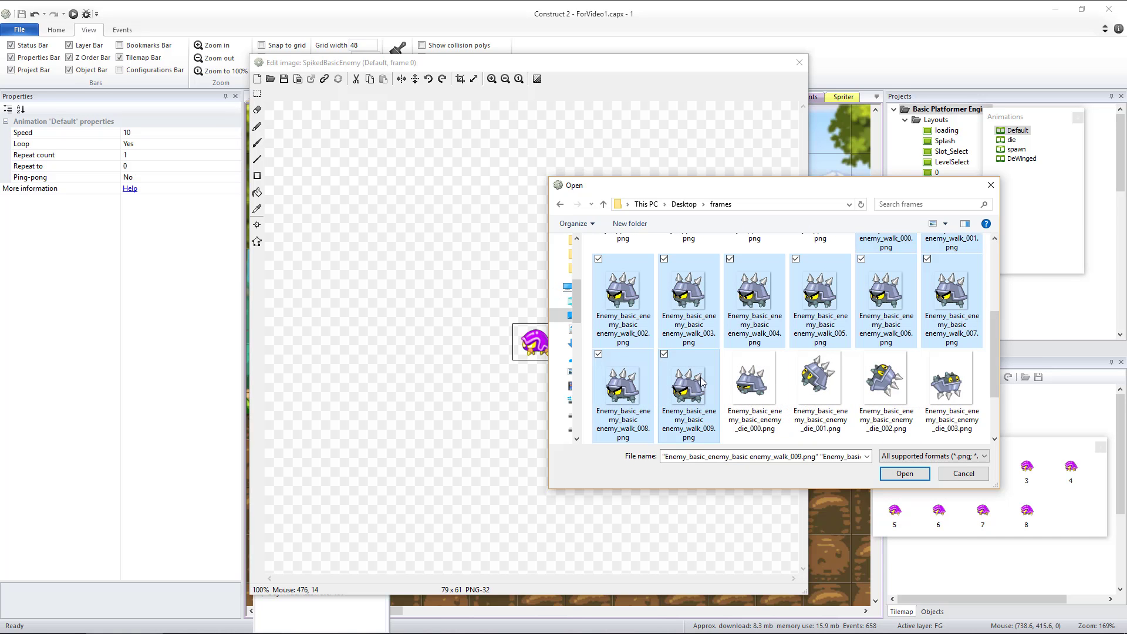
left_click(904, 474)
- Import the die frames into the die animation and the Appear frames into spawn
left_click(1012, 140)
right_click(984, 519)
left_click(1104, 569)
left_click(754, 364)
left_click(952, 399, "shift")
left_click(905, 473)
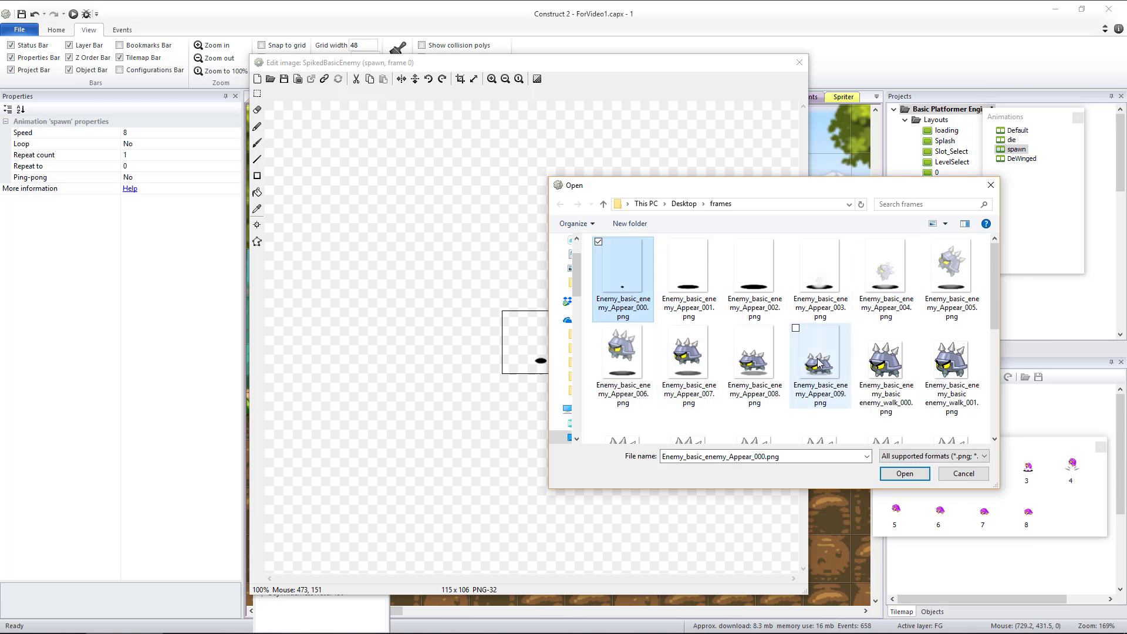
left_click(820, 364, "shift")
left_click(905, 473)
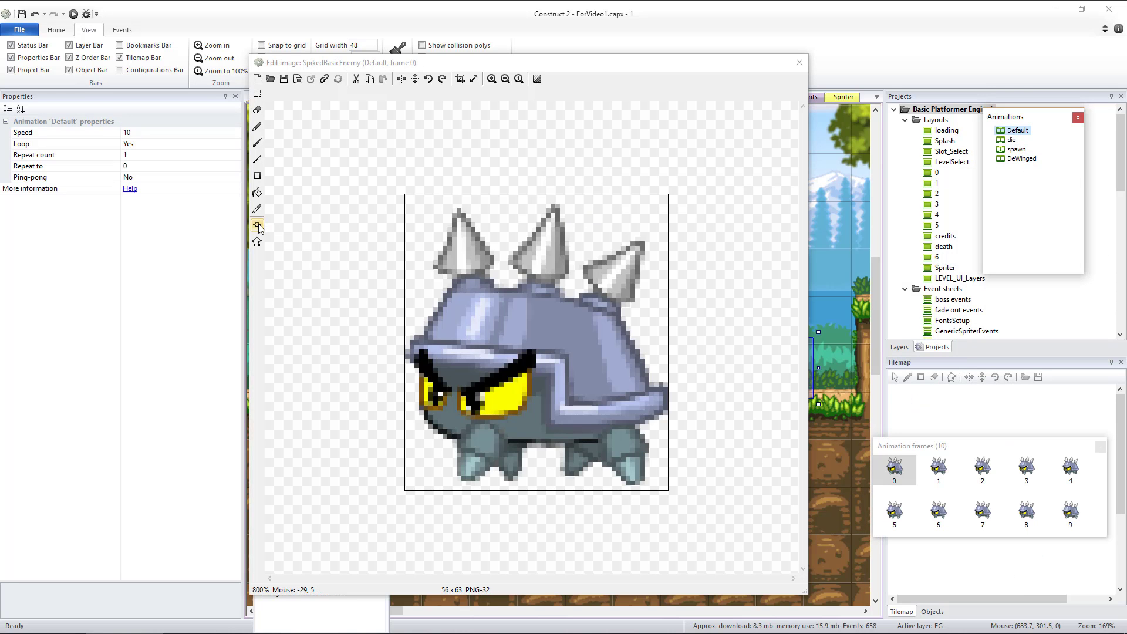
- Set the origin image point and apply it to the whole animation
left_click(259, 227)
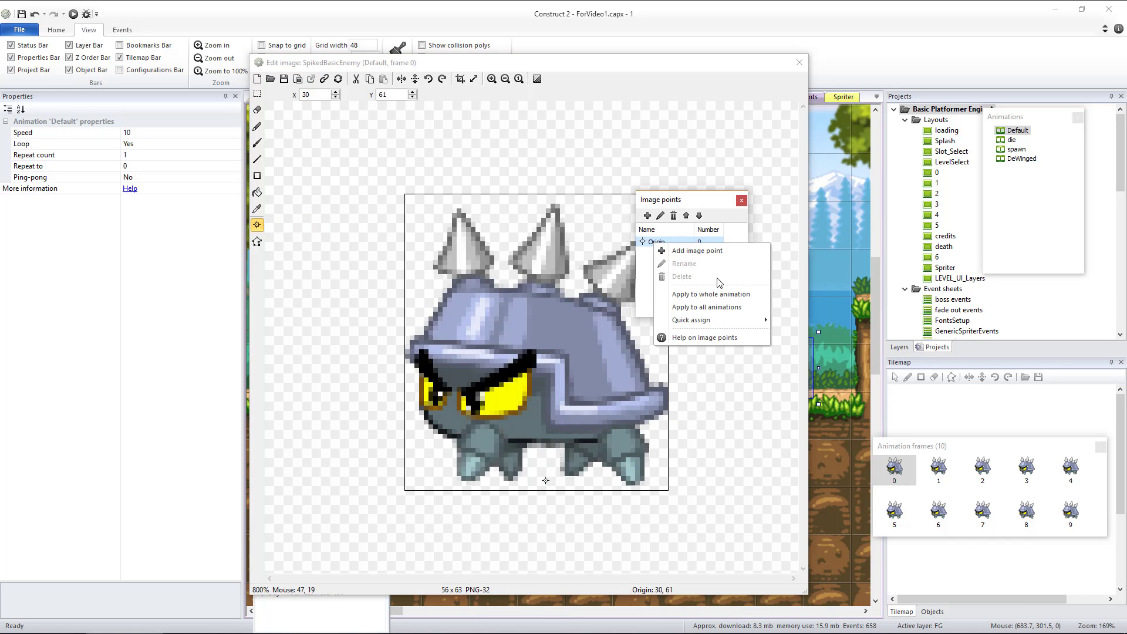
left_click(733, 295)
left_click(727, 293)
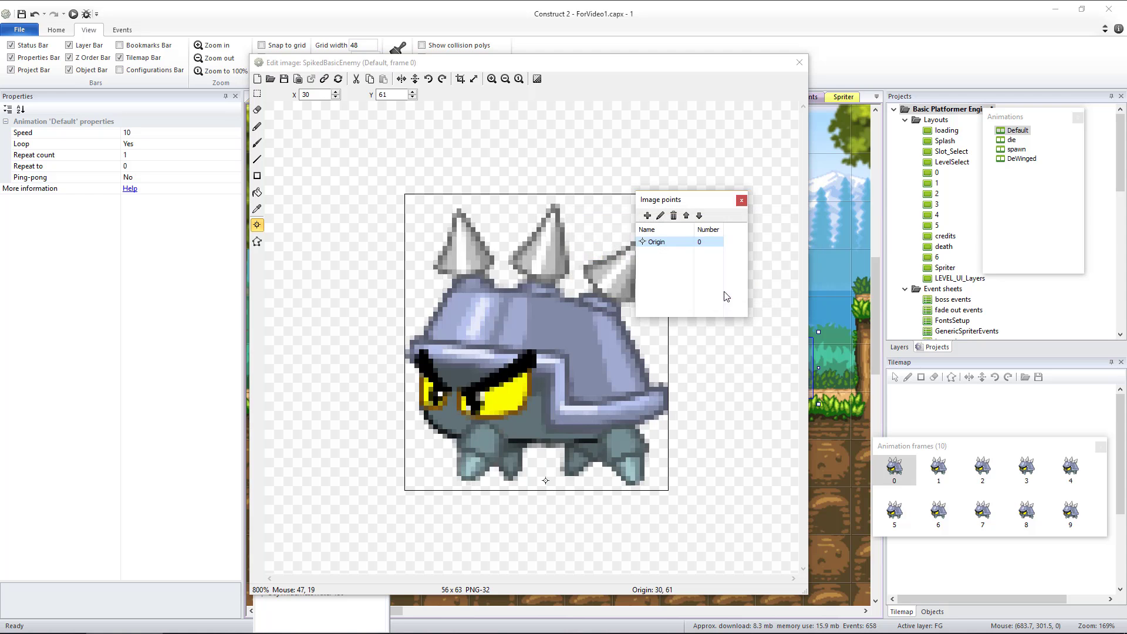
- Fit the collision polygon to the enemy's shell and apply it to all animations
left_click(259, 242)
left_click_drag(405, 194, 426, 225)
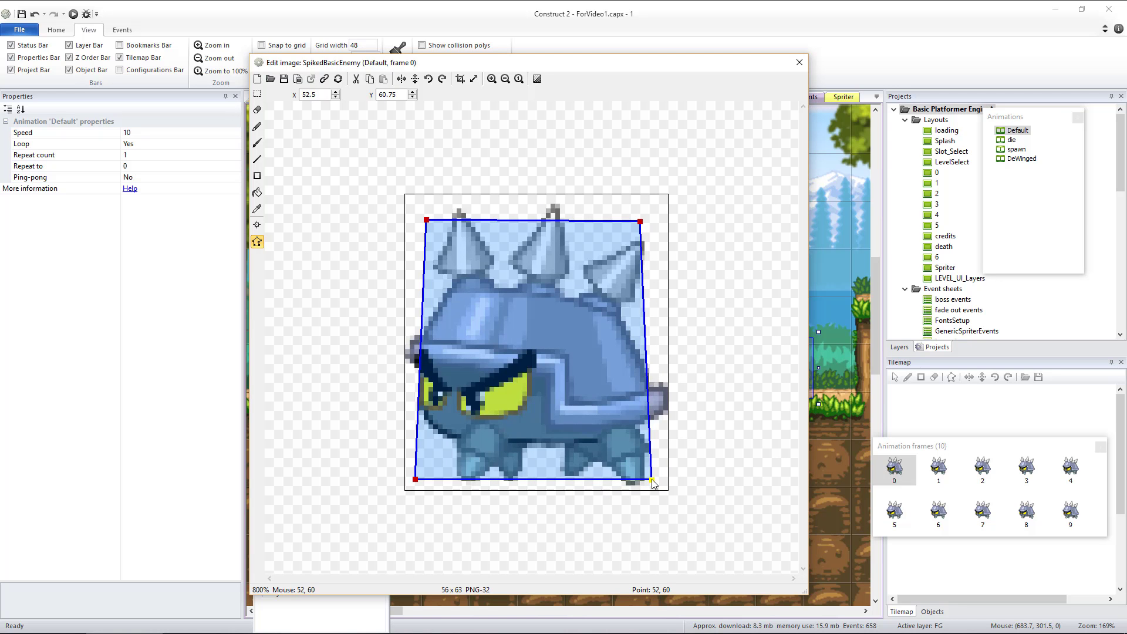
right_click(579, 375)
left_click(613, 436)
left_click(566, 360)
- Import two die frames into the DeWinged animation and close the image editor
left_click(799, 61)
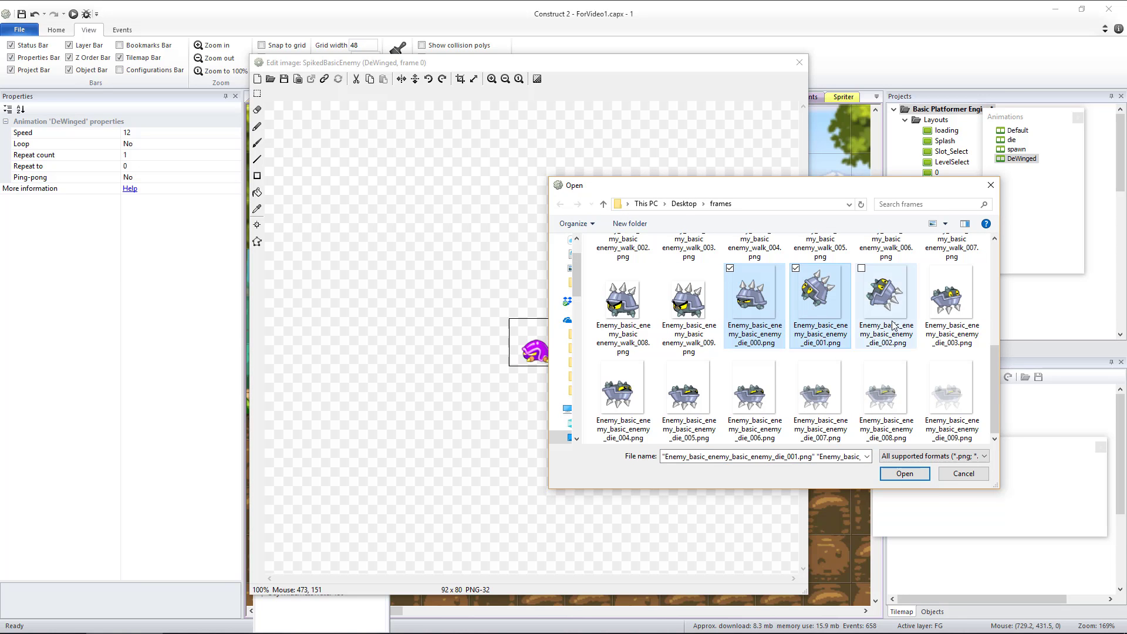
left_click(899, 474)
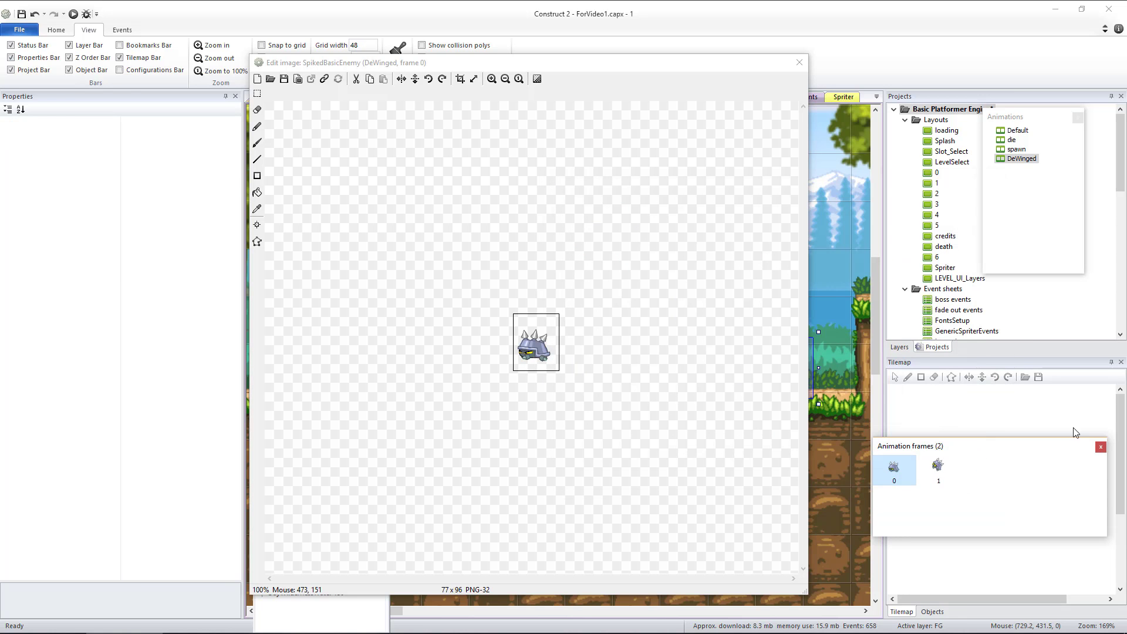
left_click(800, 62)
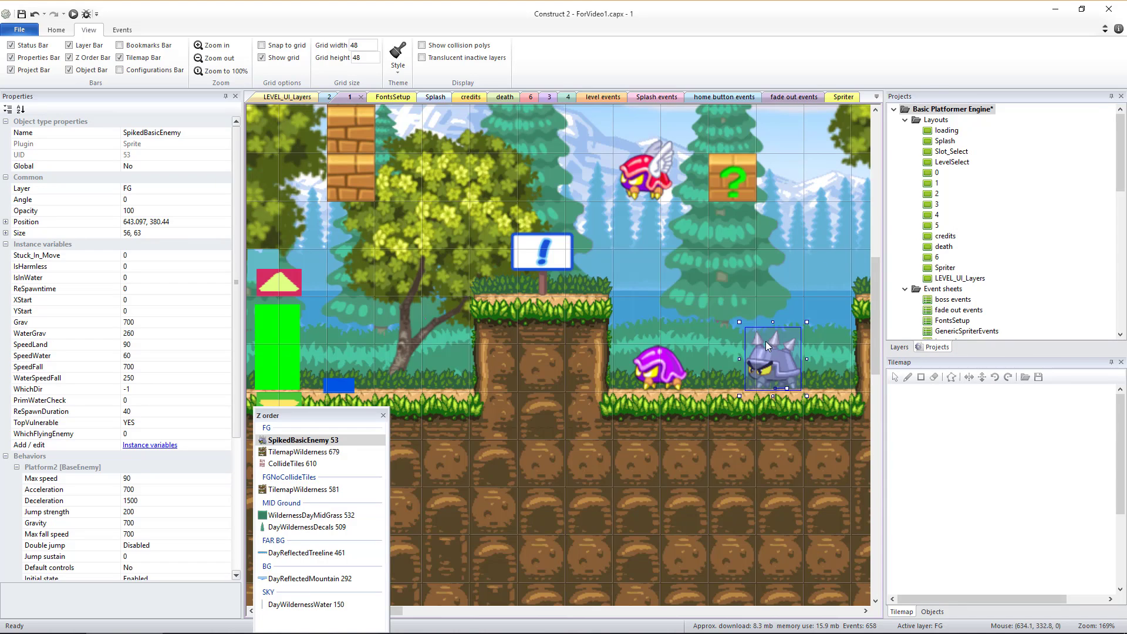
- Select the placed SpikedBasicEnemy with a slight nudge so its TopVulnerable can be set to NO
left_click_drag(772, 349, 772, 348)
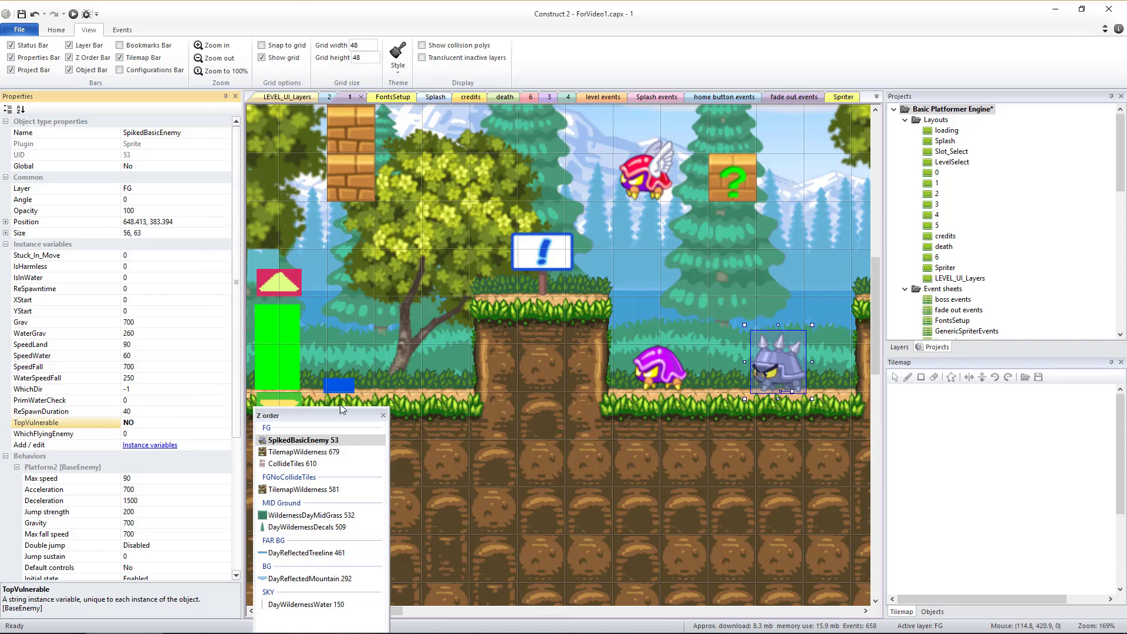
- Preview the level, running and jumping the cat past the star toward the spiked enemy
left_click(72, 13)
key("Right")
key("Up")
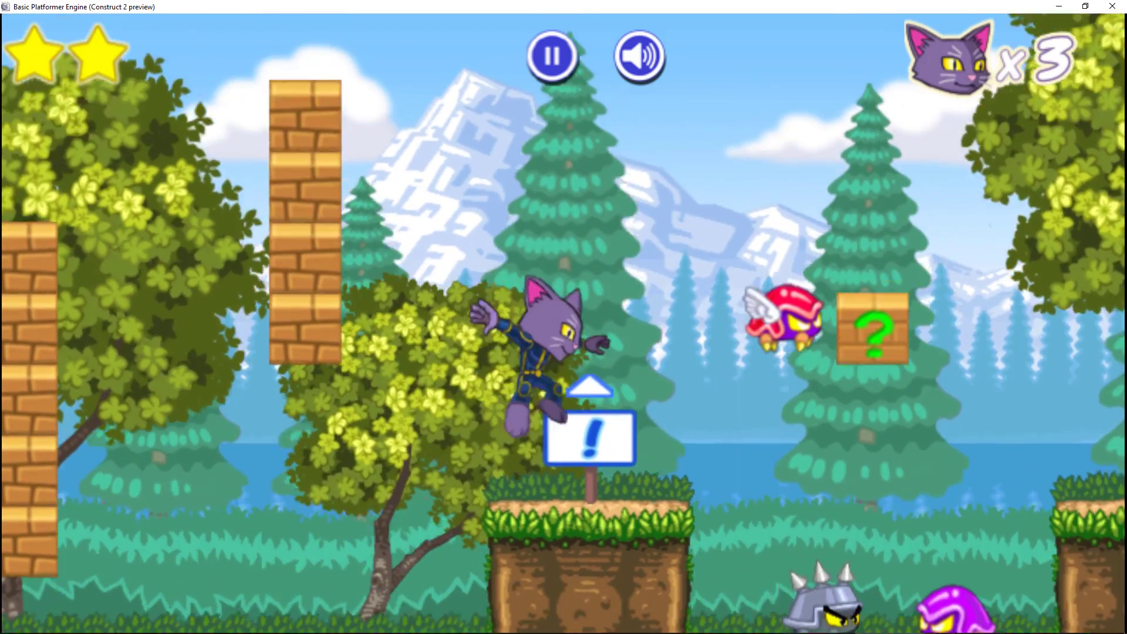
key("Left")
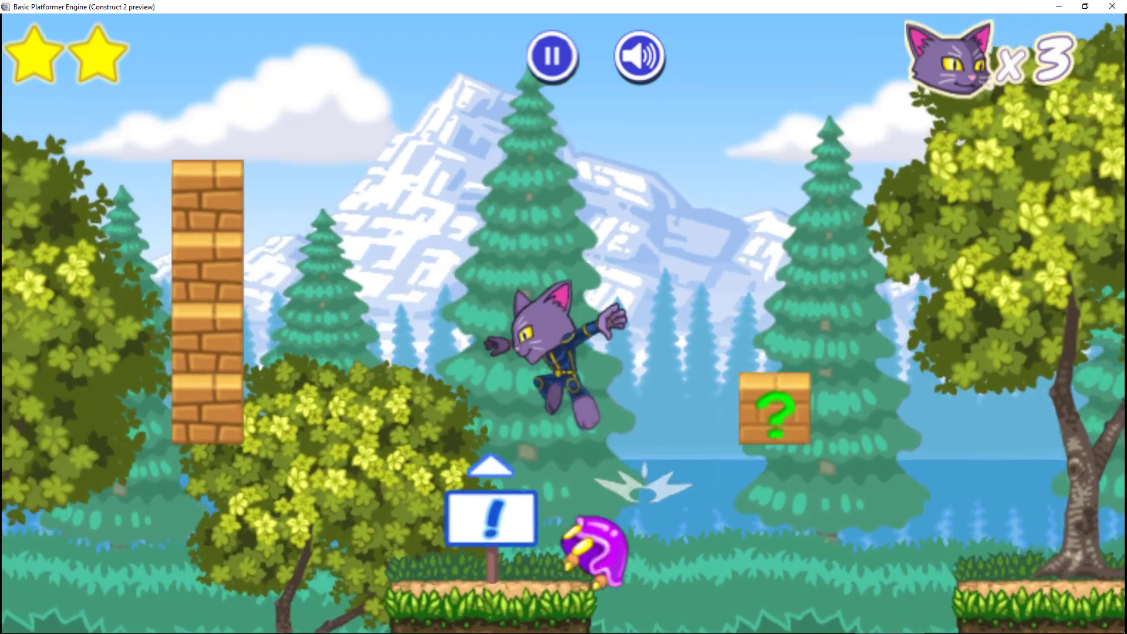
key("Right")
key("Up")
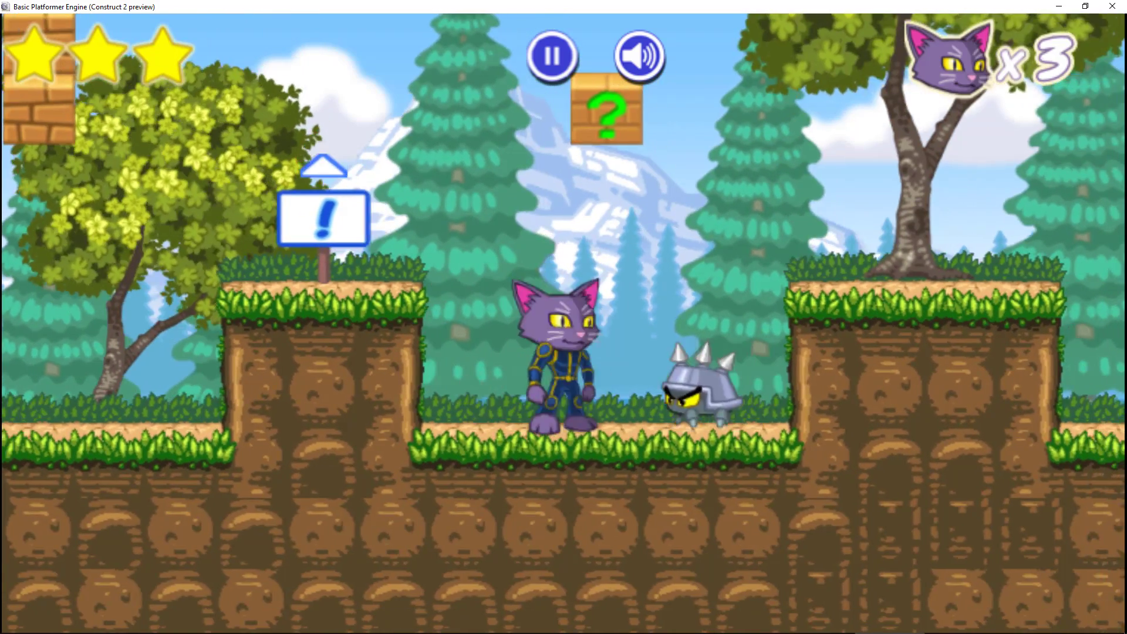
key("Up")
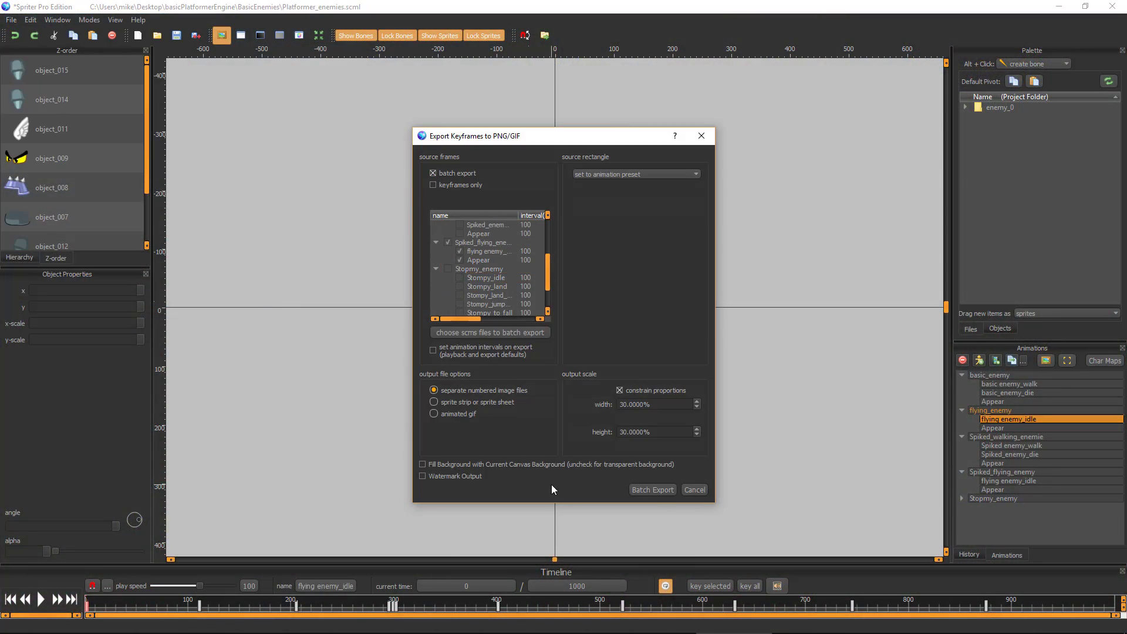
- Batch export the flying enemy from Spriter and import its frames into flyingEnemy2
left_click(653, 490)
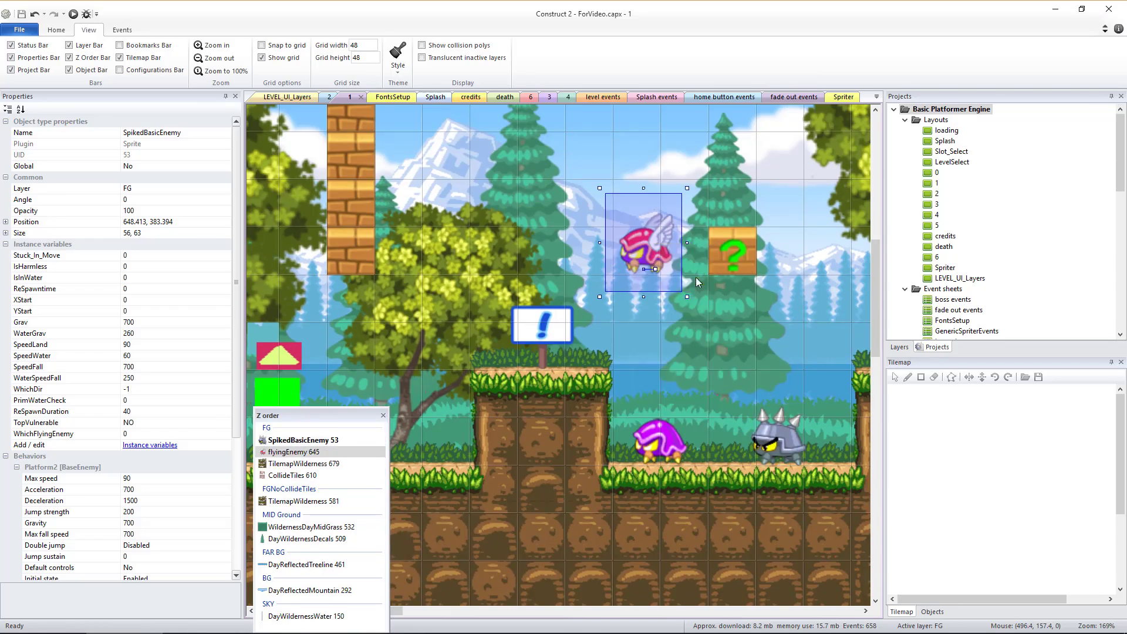
double_click(696, 277)
right_click(1029, 503)
mouse_move(1067, 552)
left_click(969, 553)
key("Return")
- Close the image editor and search the level events sheet for BasicEnemy
left_click(257, 225)
right_click(671, 243)
key("Escape")
key("Escape")
scroll(972, 238, "down", 4)
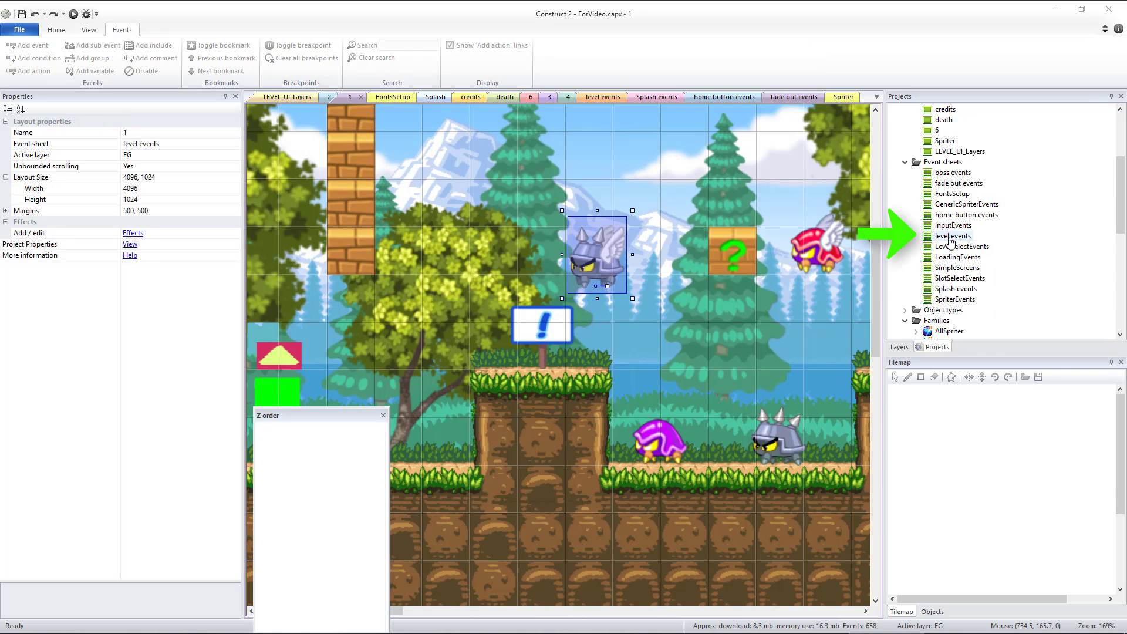
double_click(951, 236)
left_click(404, 48)
type("BasicEnemy")
scroll(433, 268, "down", 6)
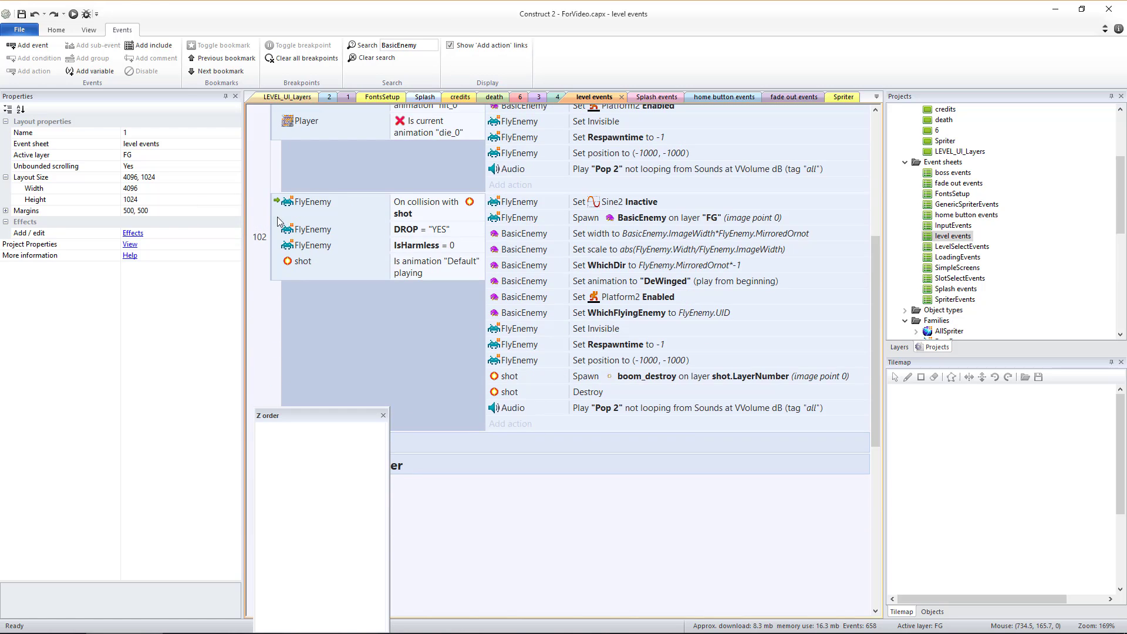
- In event 102, replace FlyEnemy with flyingEnemy
right_click(272, 217)
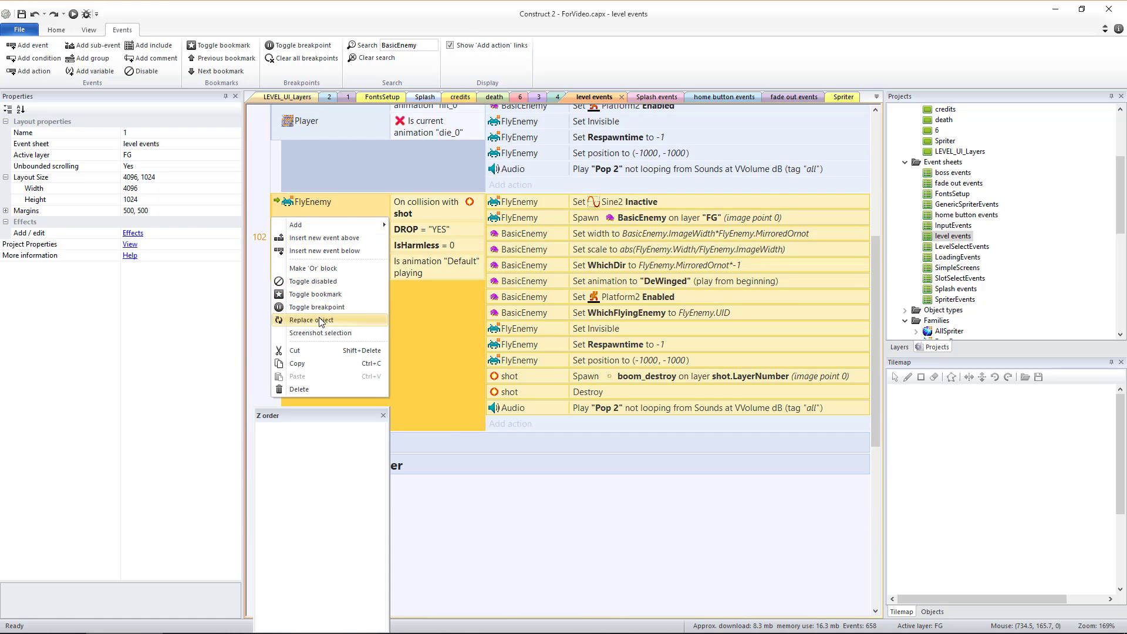
left_click(321, 320)
double_click(813, 215)
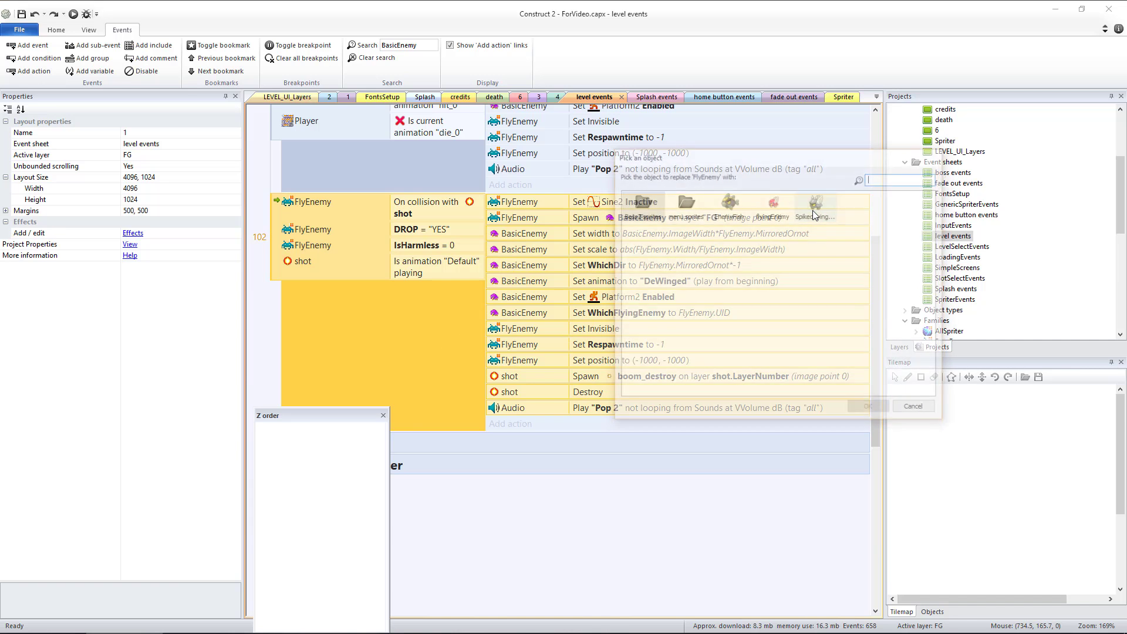
double_click(769, 206)
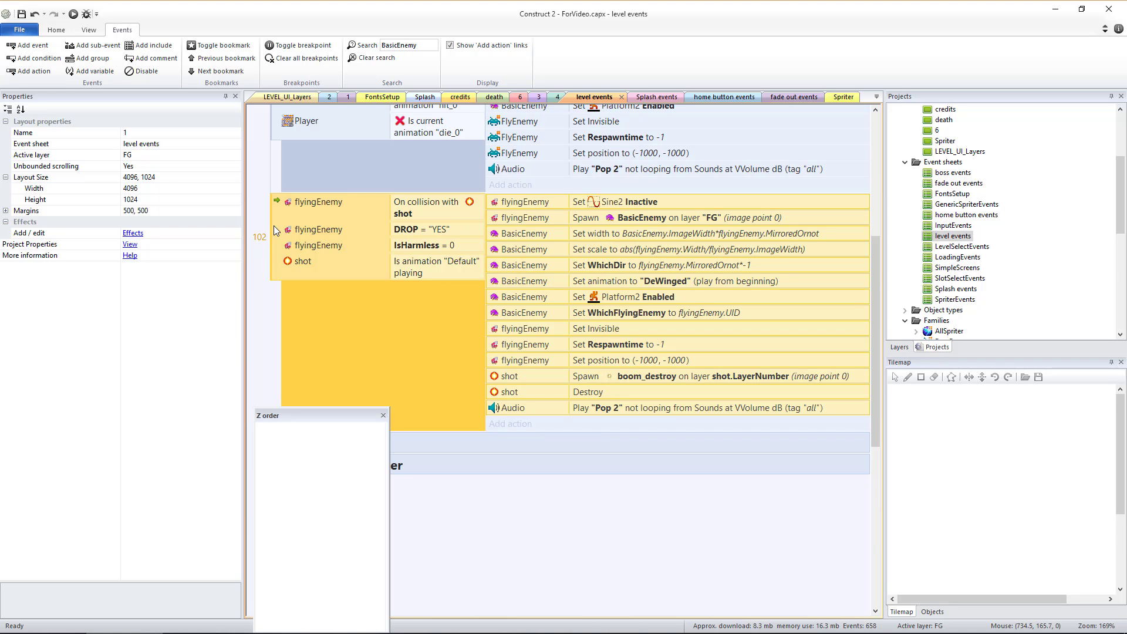
- Duplicate event 102 as event 103, swapping in SpikedflyingEnemy and SpikedBasicEnemy
key("ctrl+c")
key("ctrl+v")
scroll(330, 217, "down", 3)
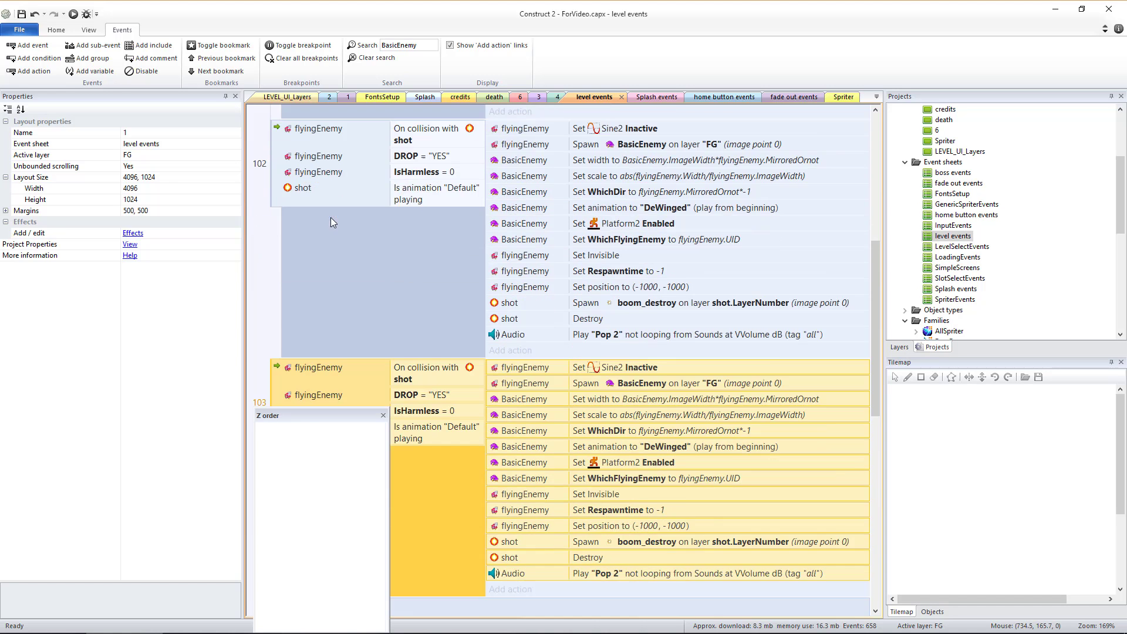
right_click(300, 236)
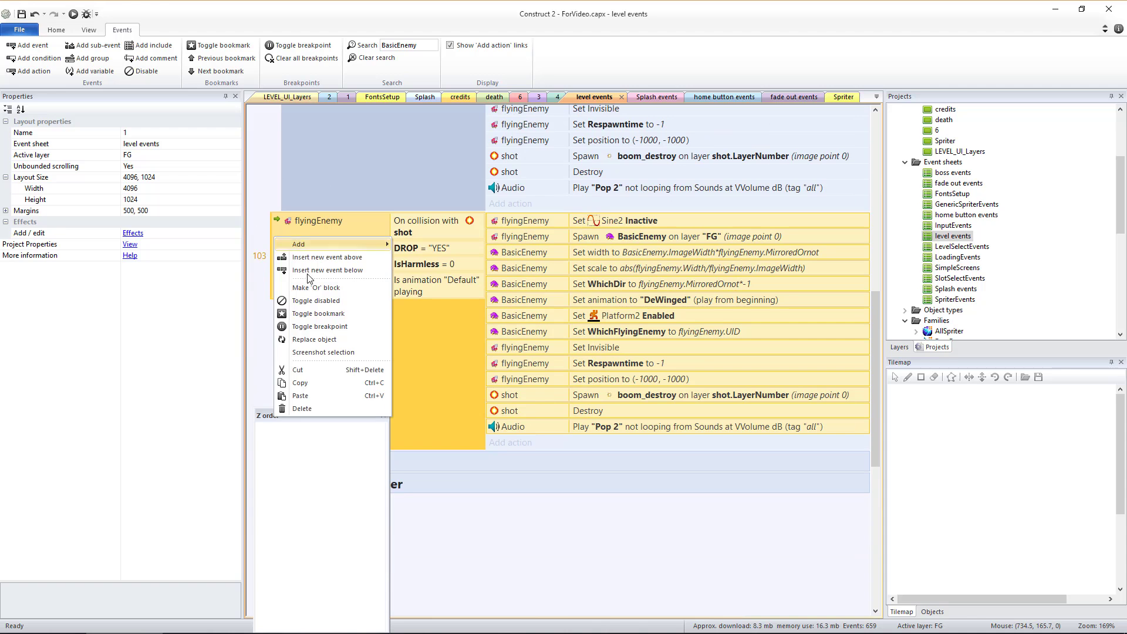
left_click(317, 339)
double_click(817, 206)
right_click(273, 241)
left_click(311, 337)
double_click(730, 207)
scroll(611, 224, "down", 3)
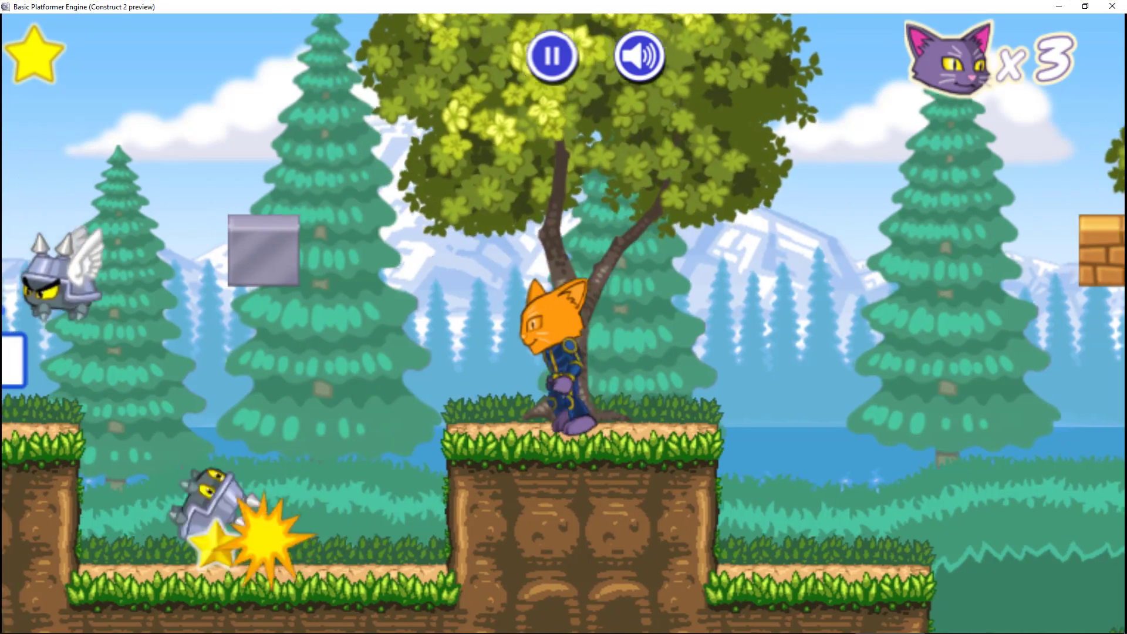
- Move the cat across the grass ledge and grey block, then left under the stone crusher
key("Left")
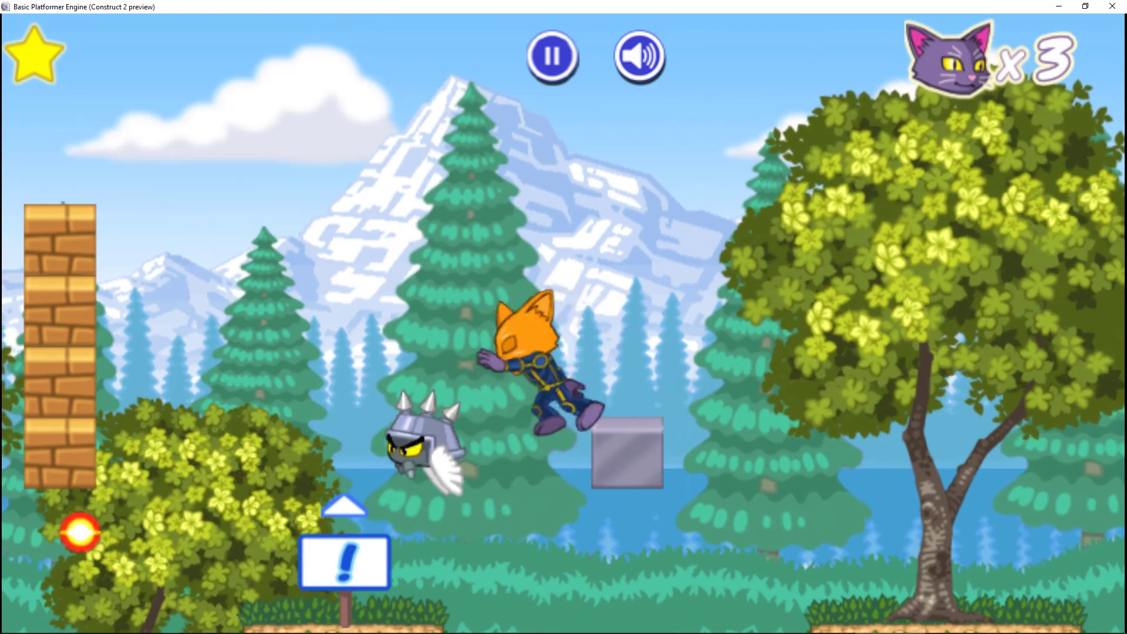
key("Left")
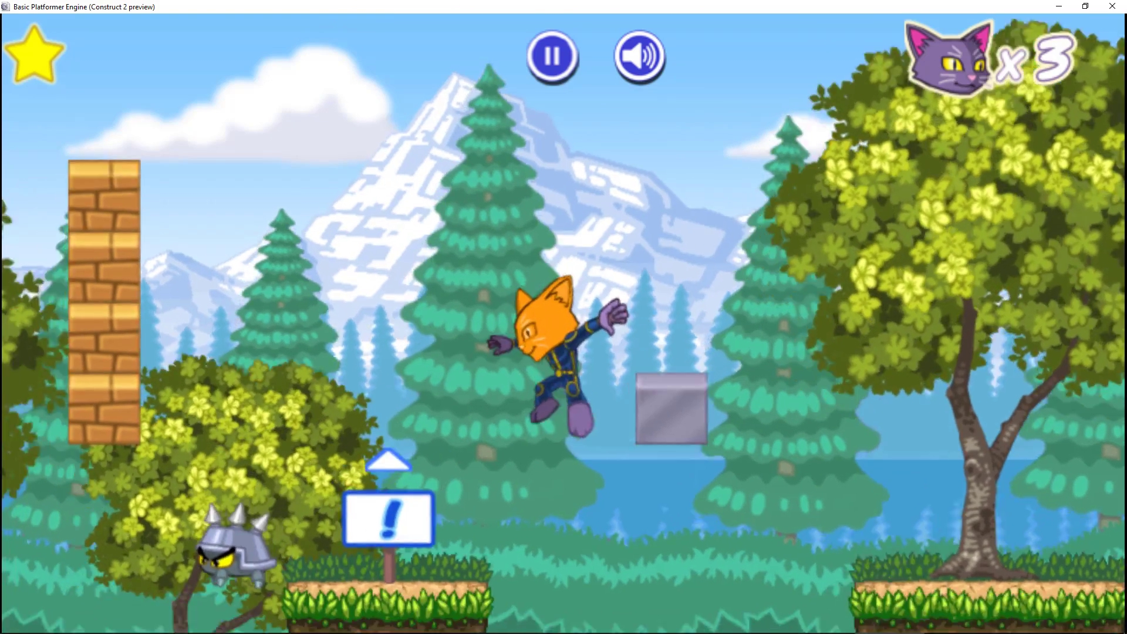
key("Right")
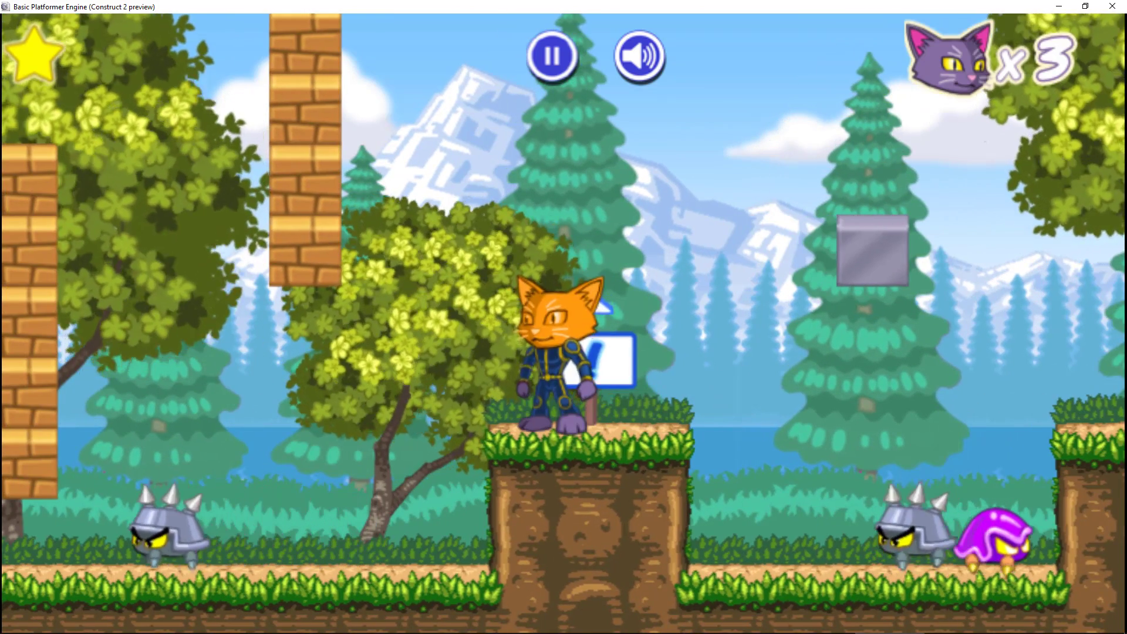
key("Right")
key("Left")
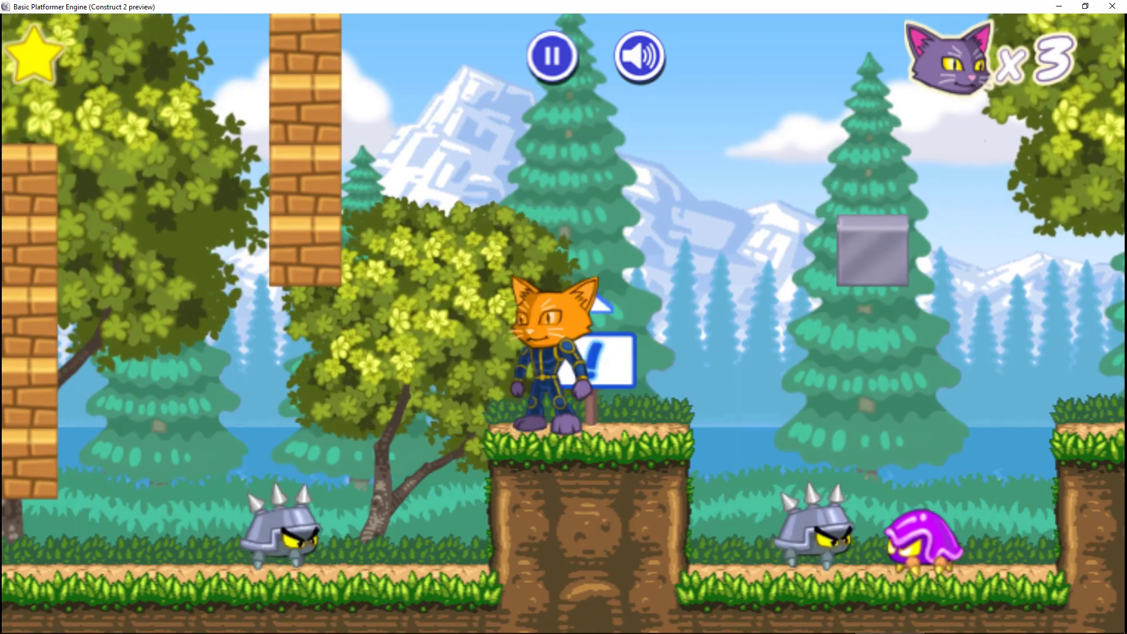
key("Right")
key("Right")
key("Up")
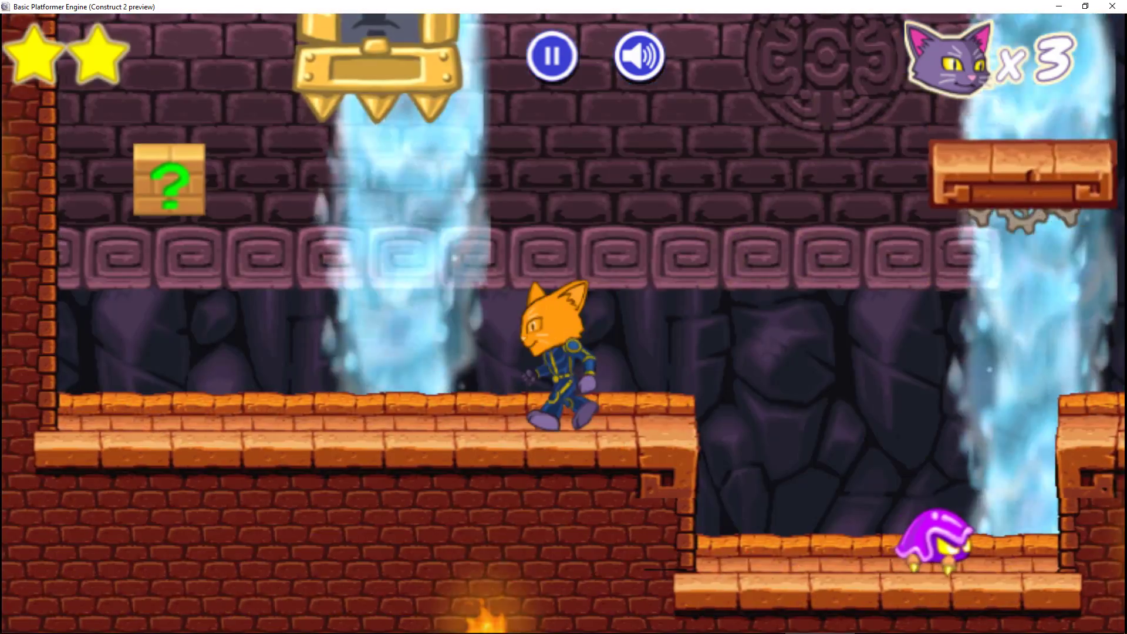
key("Left")
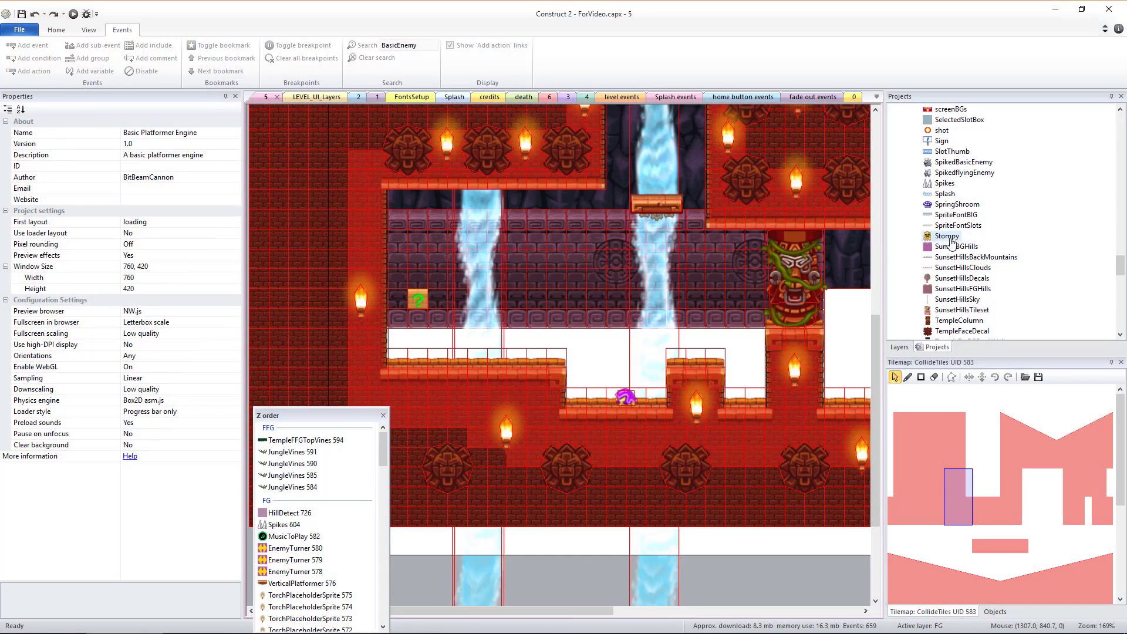
- Place a Stompy crusher in the temple area and walk the cat through a test run
left_click_drag(950, 242, 598, 306)
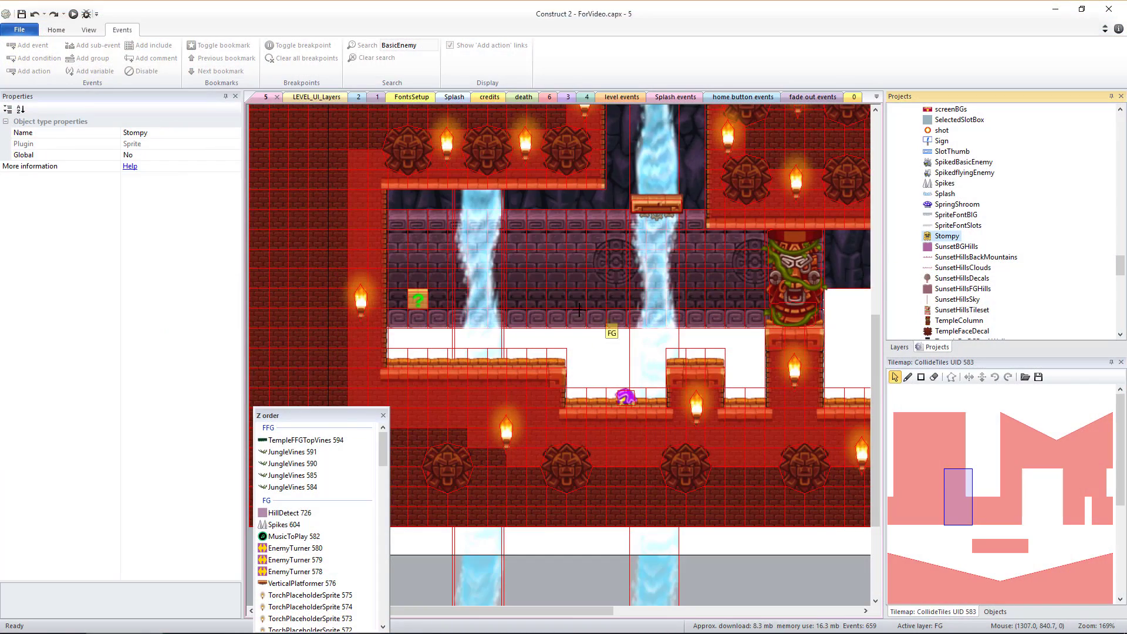
left_click_drag(495, 289, 492, 247)
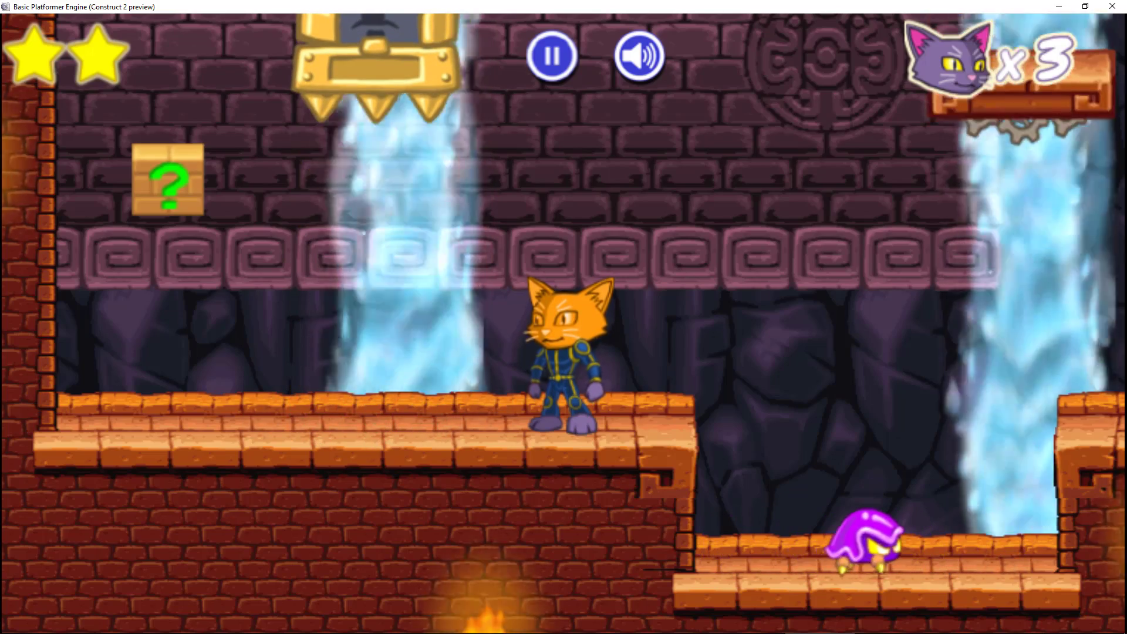
key("Left")
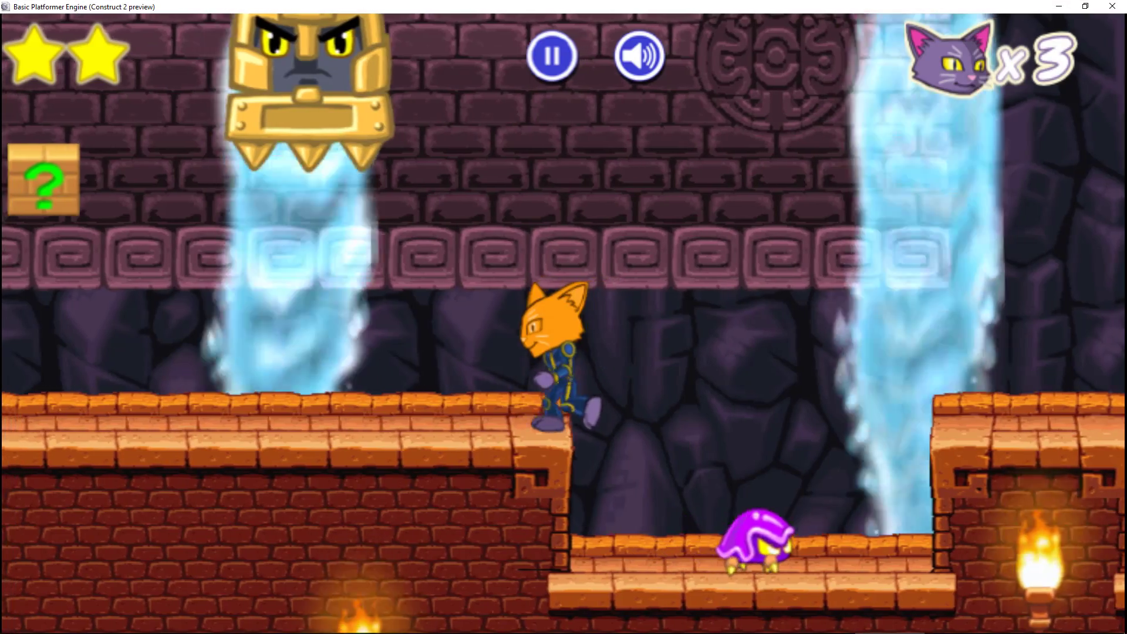
key("Right")
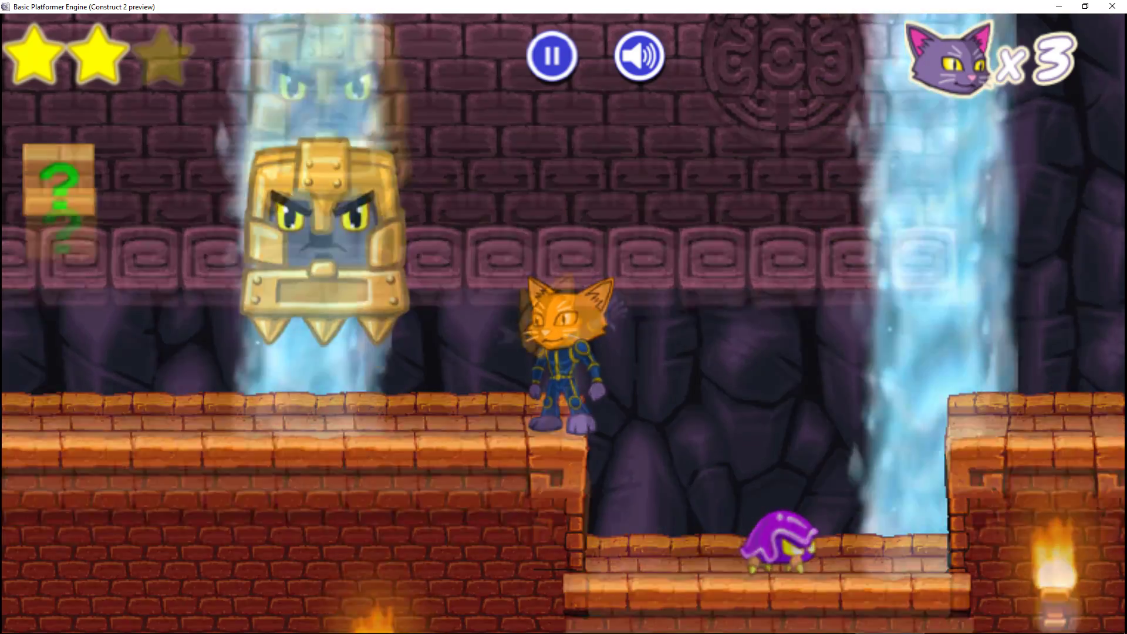
- Jump the cat onto Stompy's top, step off onto the brick floor, then climb back toward it
key("Left")
key("Up")
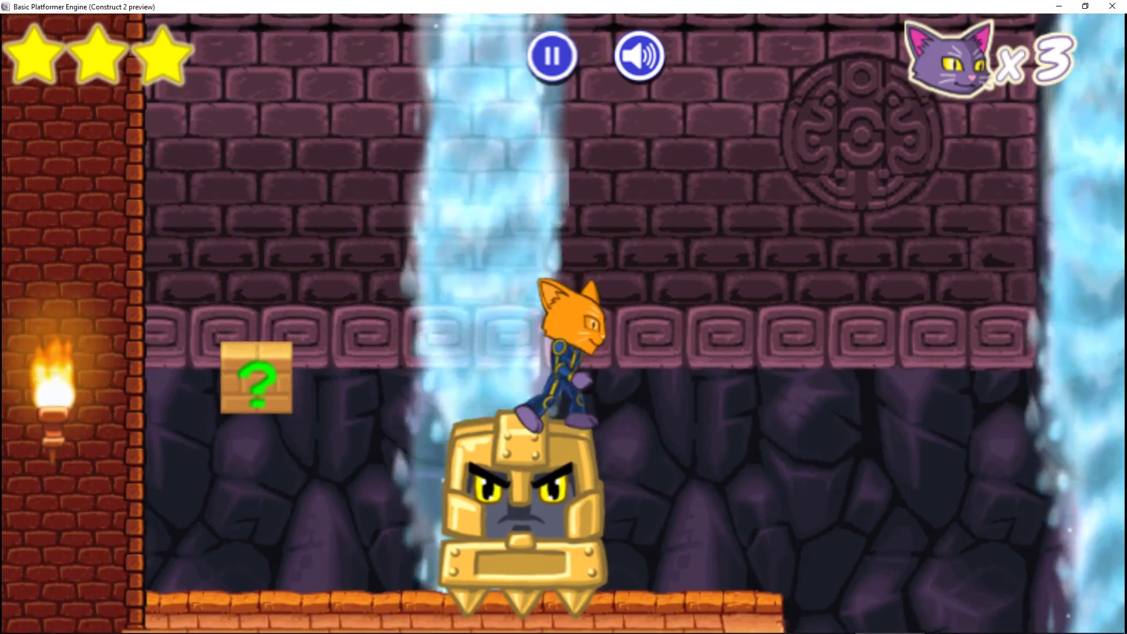
key("Right")
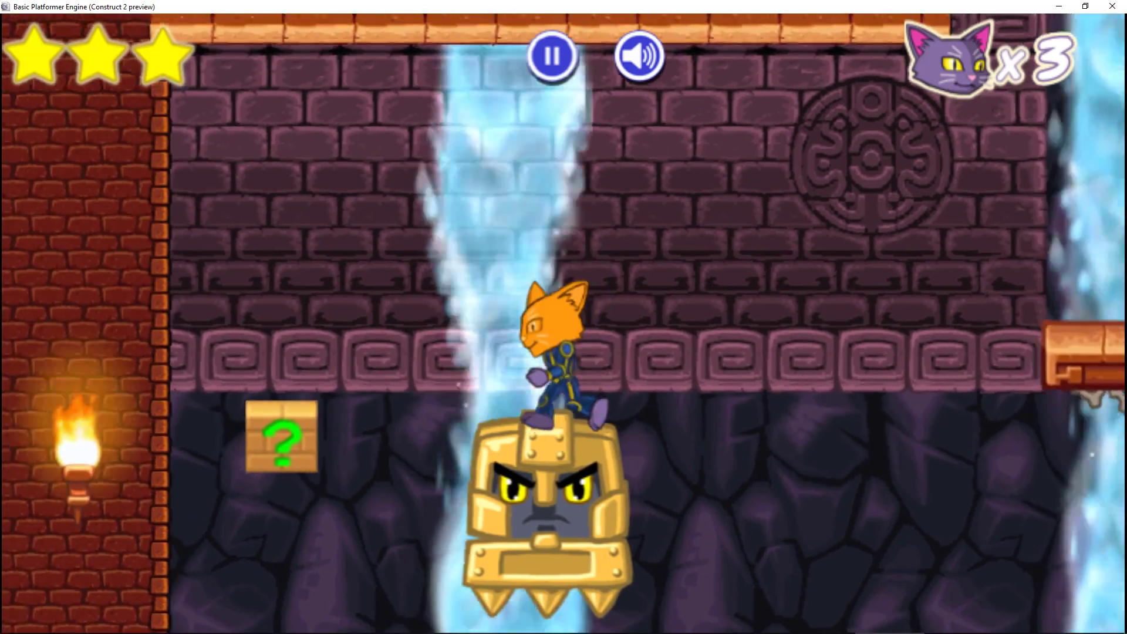
key("Right")
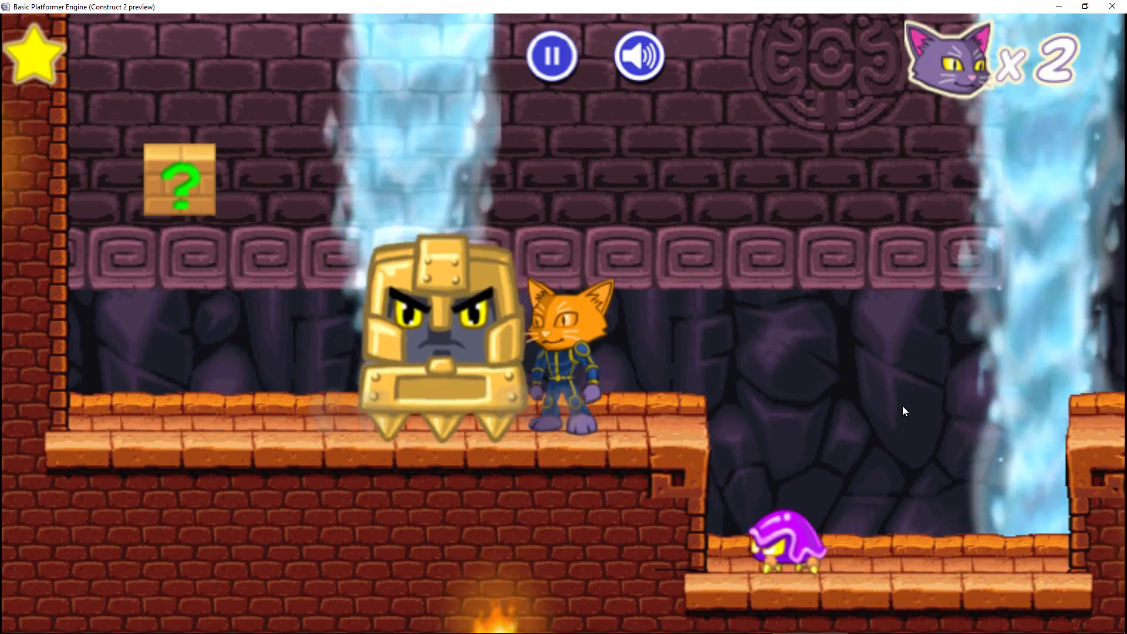
key("Up")
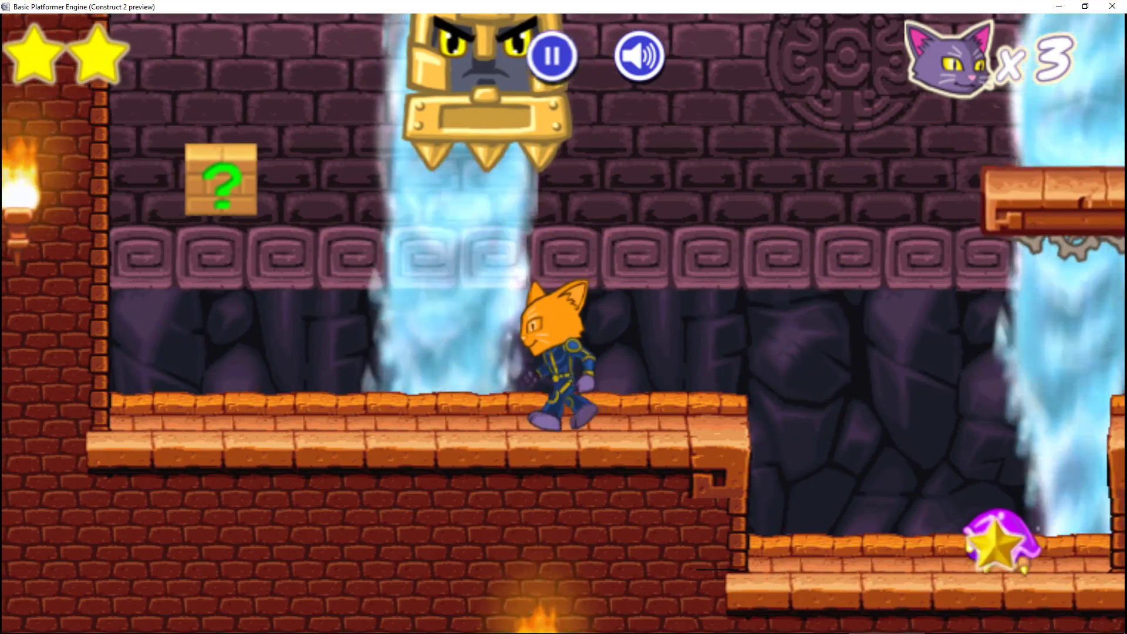
key("Up")
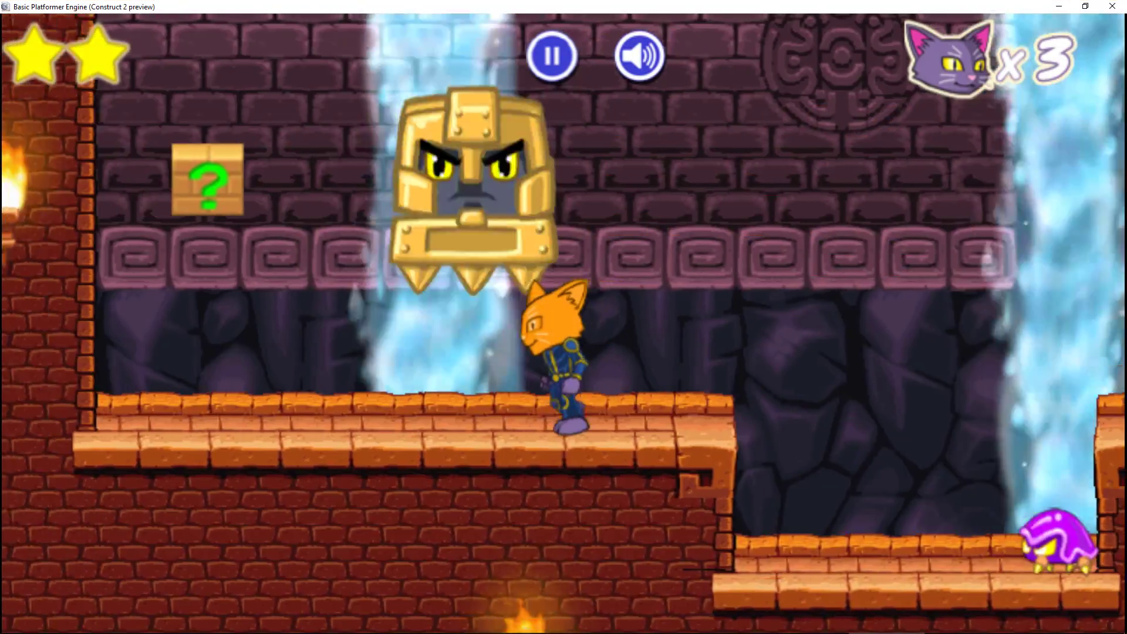
key("Left")
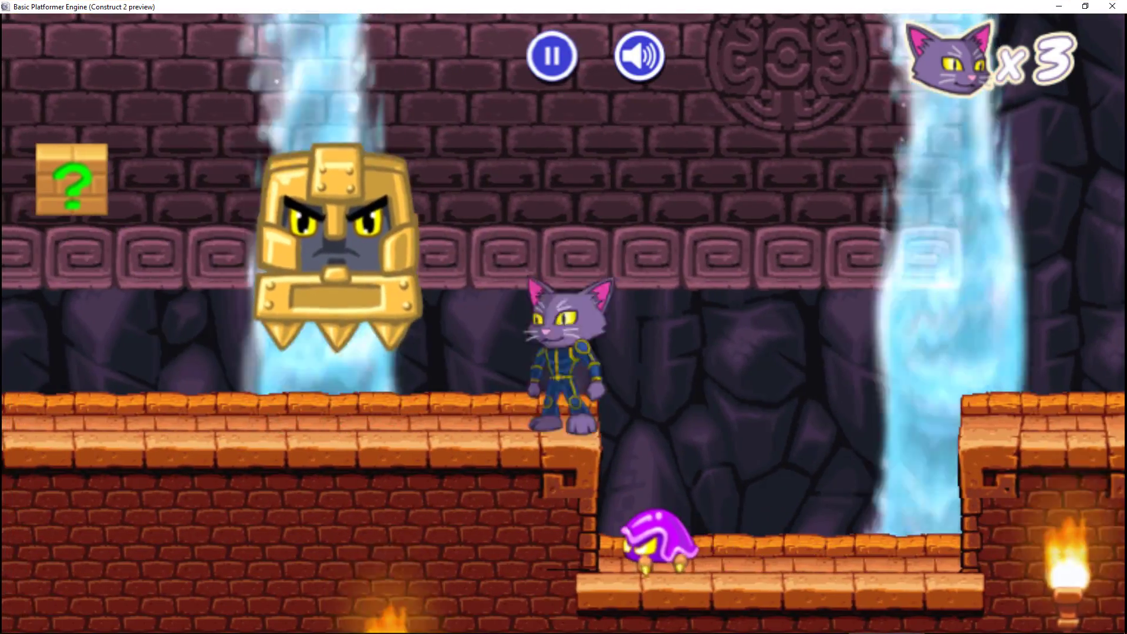
key("Up")
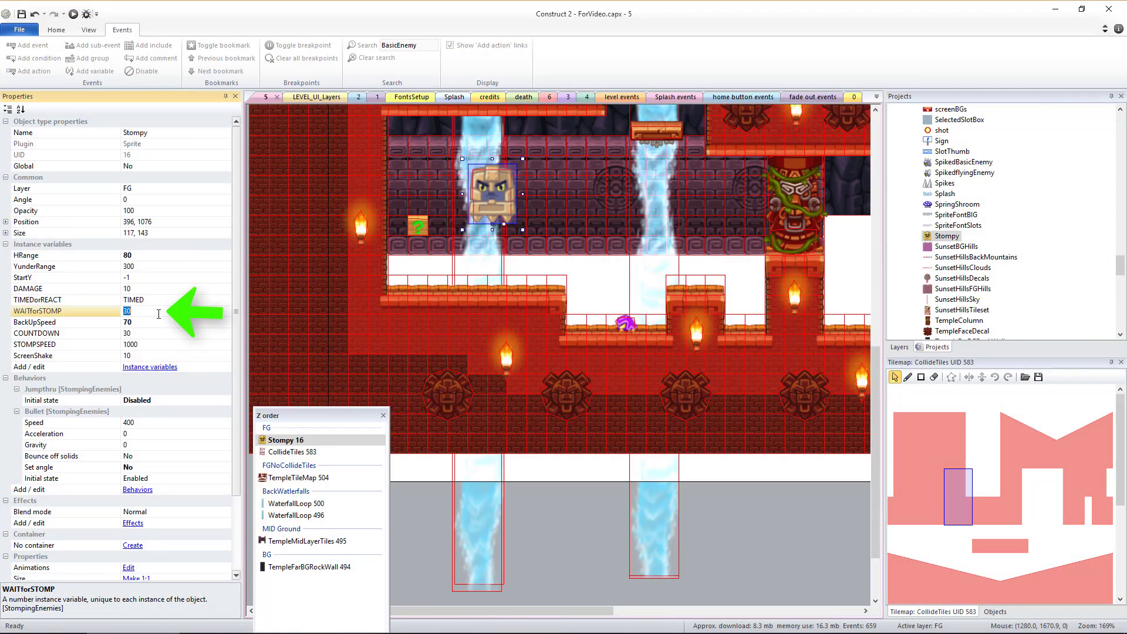
- Launch the Run layout preview of the temple level with the retuned Stompy
left_click(73, 13)
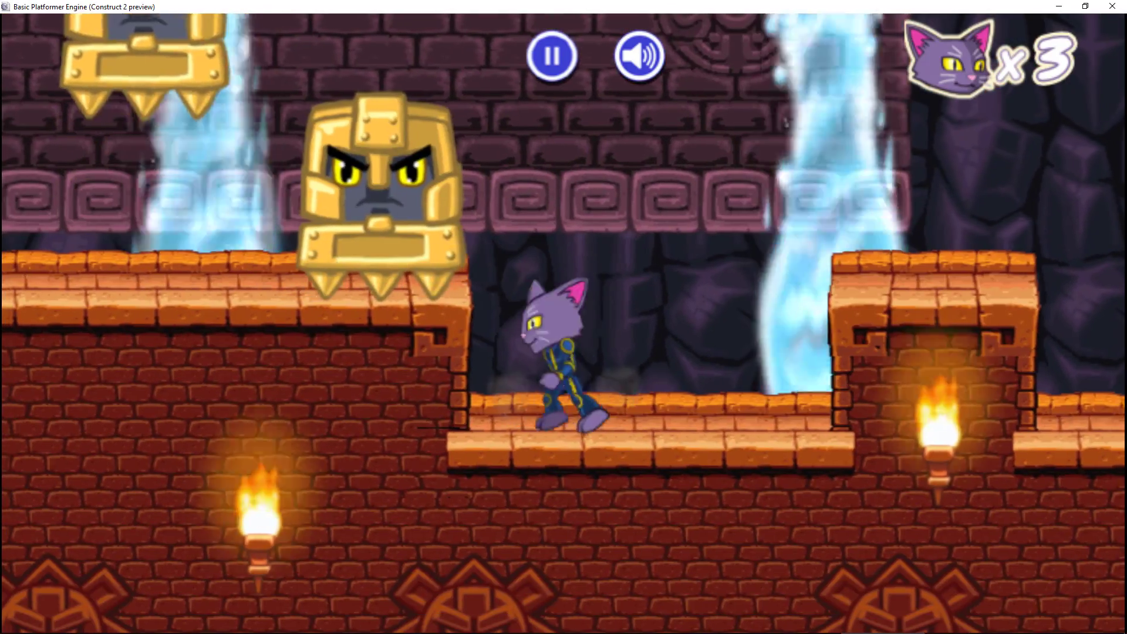
- Jump the cat up from the lower ledge and walk it left and right near Stompy
key("Up")
key("Up")
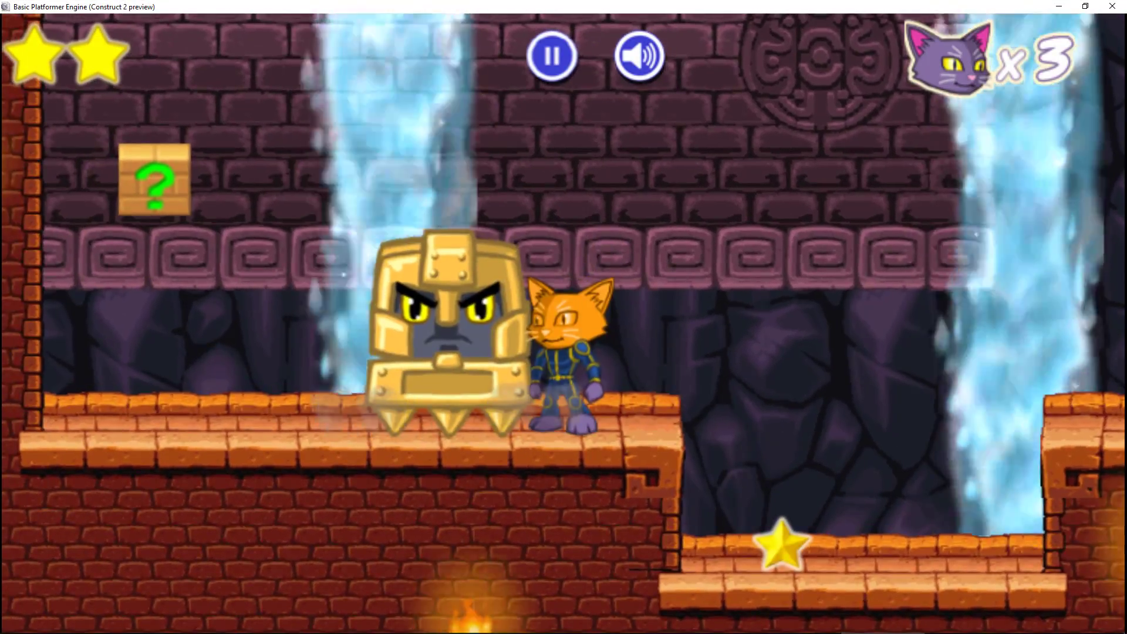
key("Left")
key("Right")
key("Left")
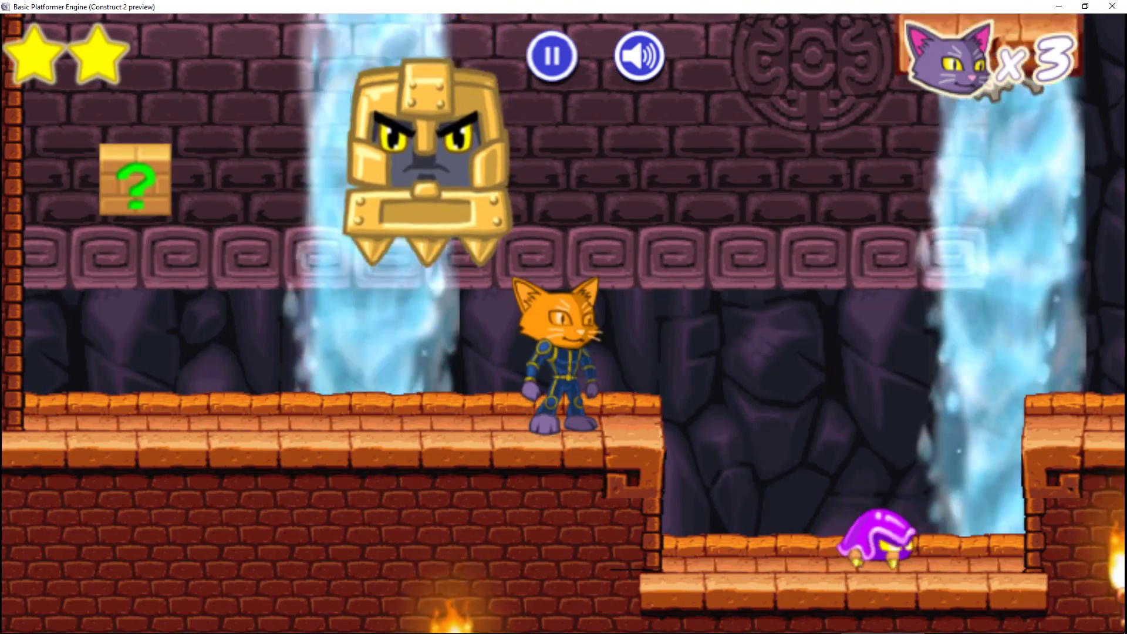
- Walk the cat left in the preview, then scroll layout 1 to the underwater spiked fish
key("Left")
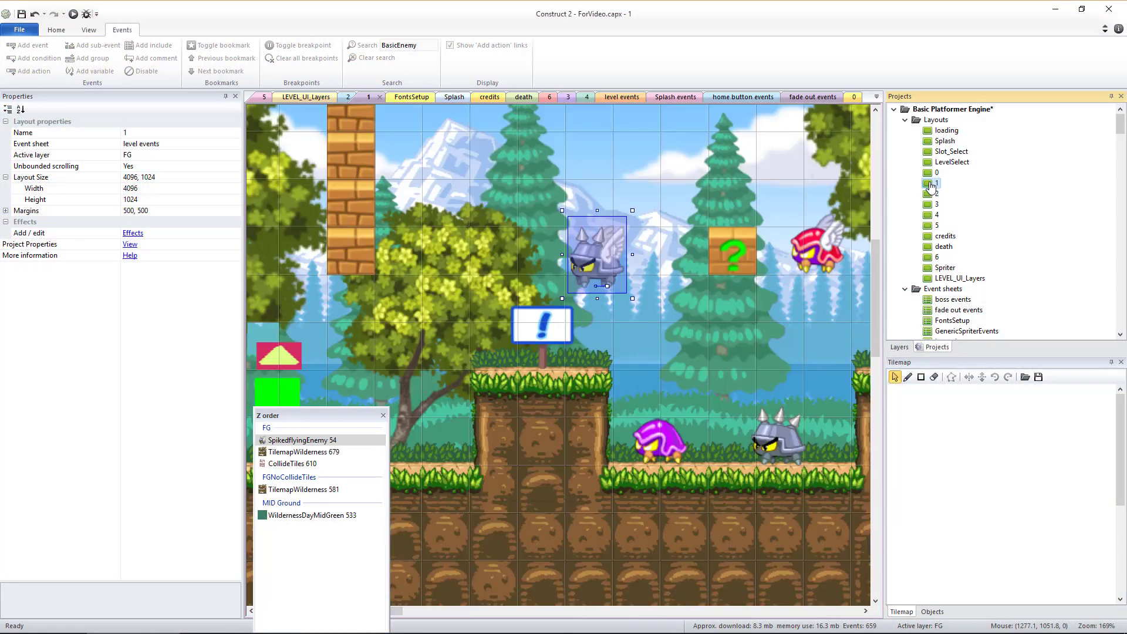
scroll(730, 163, "down", 5)
scroll(622, 316, "up", 3, "ctrl")
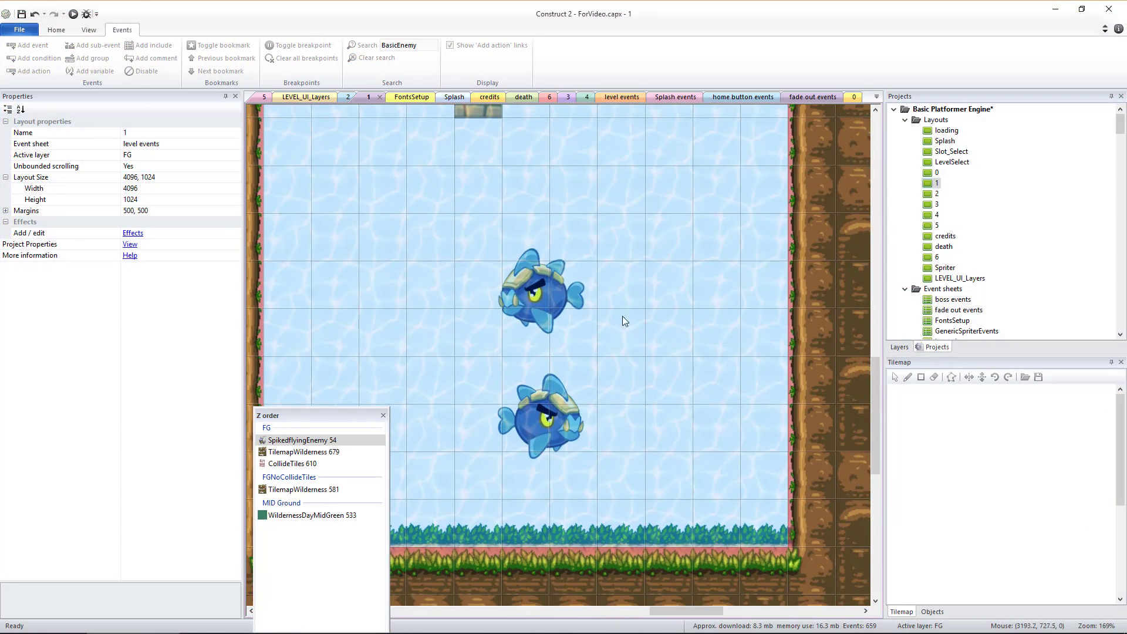
- Run layout 1 and swim the player up, down, left and right among the spiked fish
left_click(73, 14)
key("Left")
key("Up")
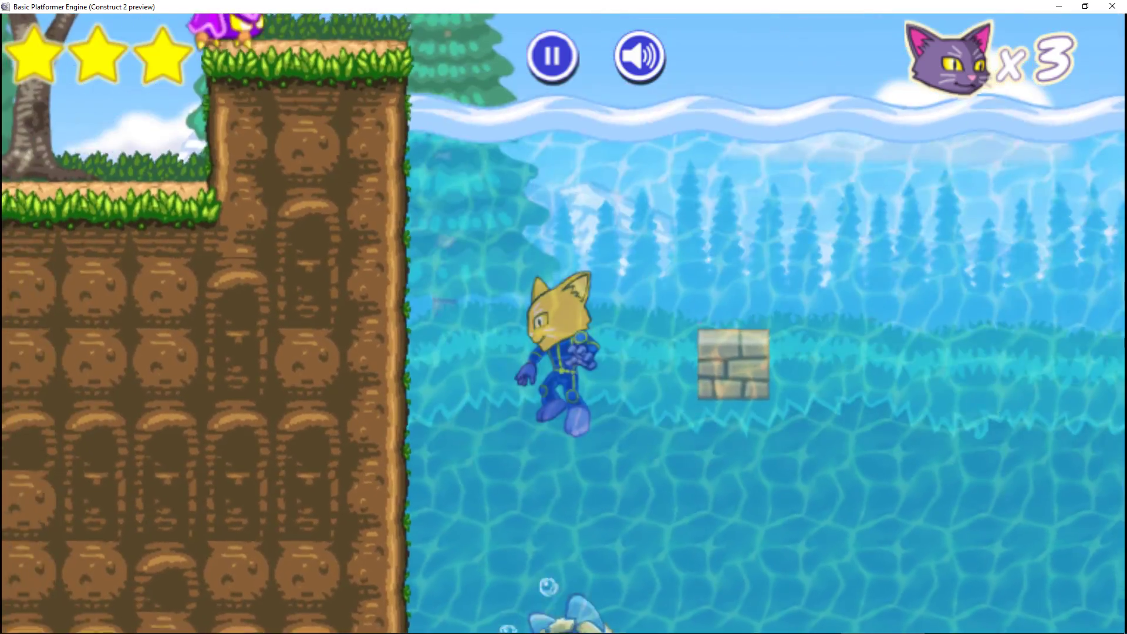
key("Right")
key("Down")
key("Up")
key("Left")
key("Down")
key("Left")
key("Up")
key("Down")
key("Down")
key("Right")
key("Up")
key("Down")
key("Right")
key("Up")
key("Down")
key("Left")
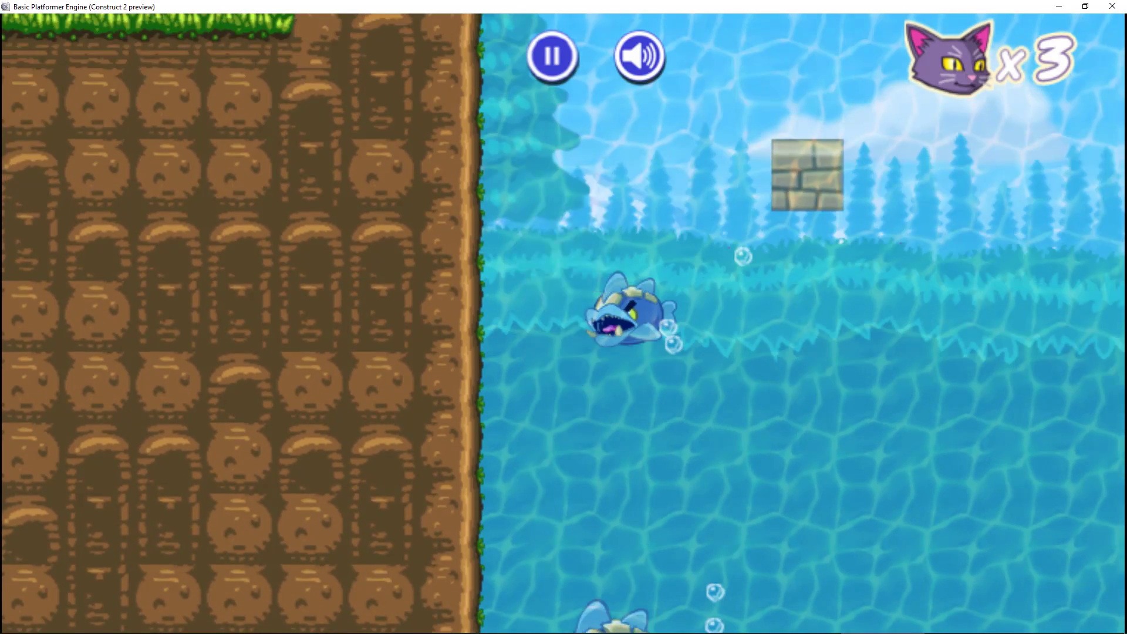
- Run the respawned cat right, jump into the tree, drop to the dirt platform and shoot fireballs left
key("Right")
key("Up")
key("Left")
key("z")
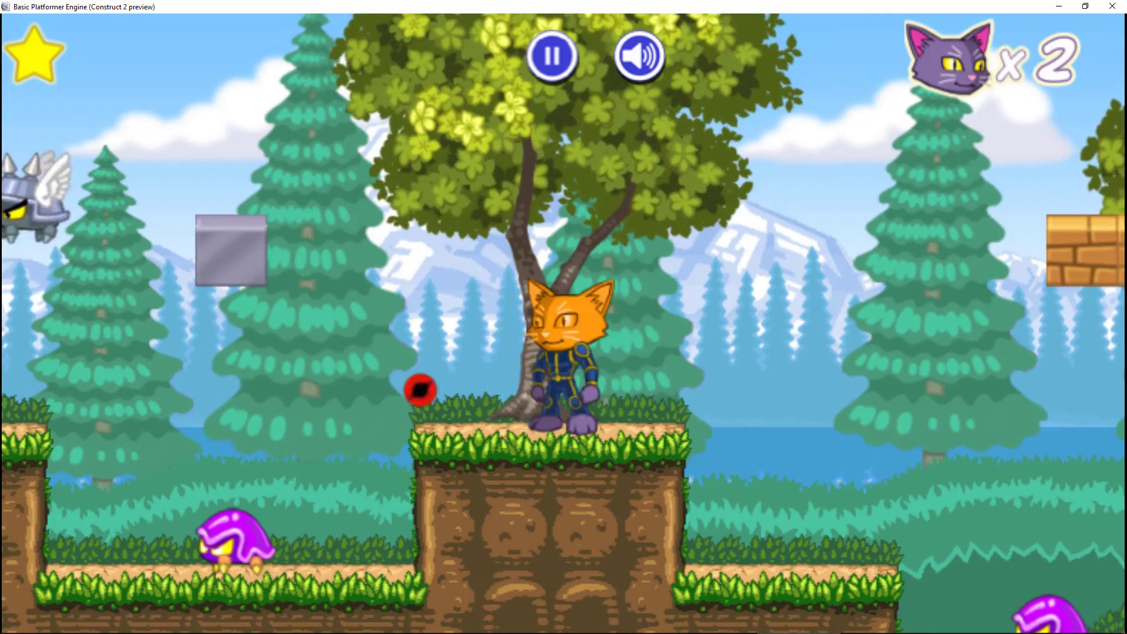